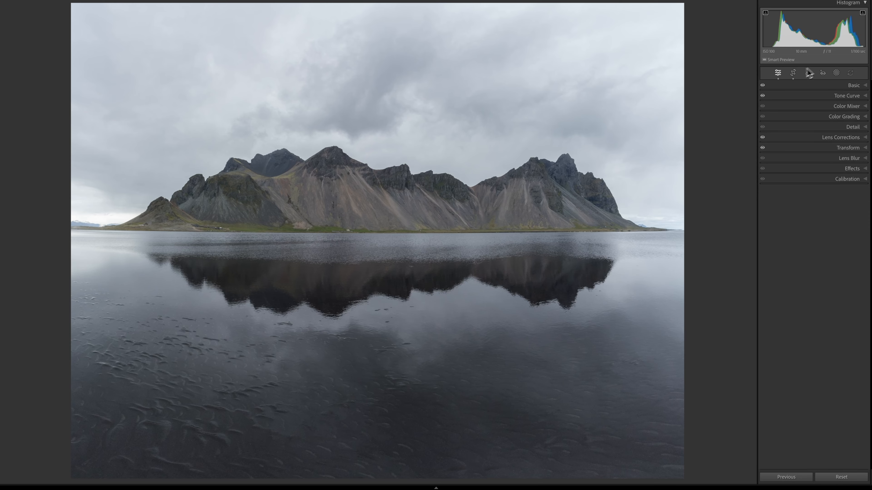
Step: Add a linear gradient mask from the top of the sky down to the horizon and set its exposure to -1.10
{"action": "left_click", "coordinate": [840, 85]}
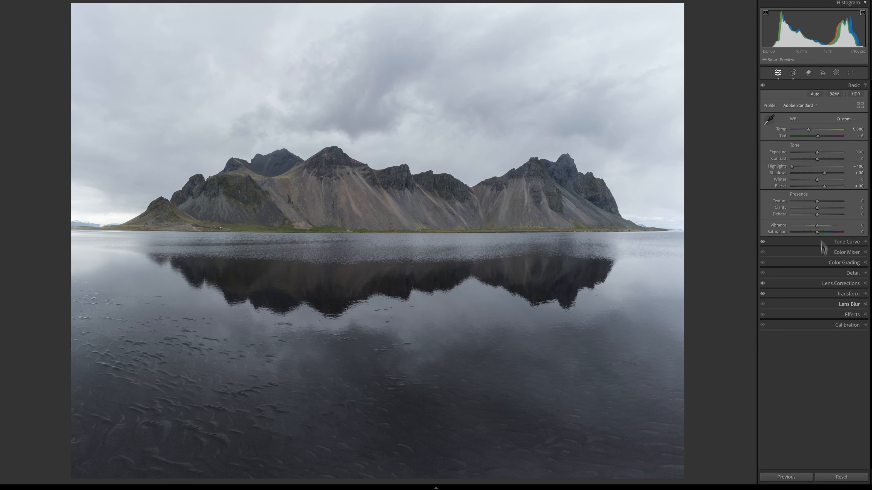
{"action": "left_click", "coordinate": [840, 86]}
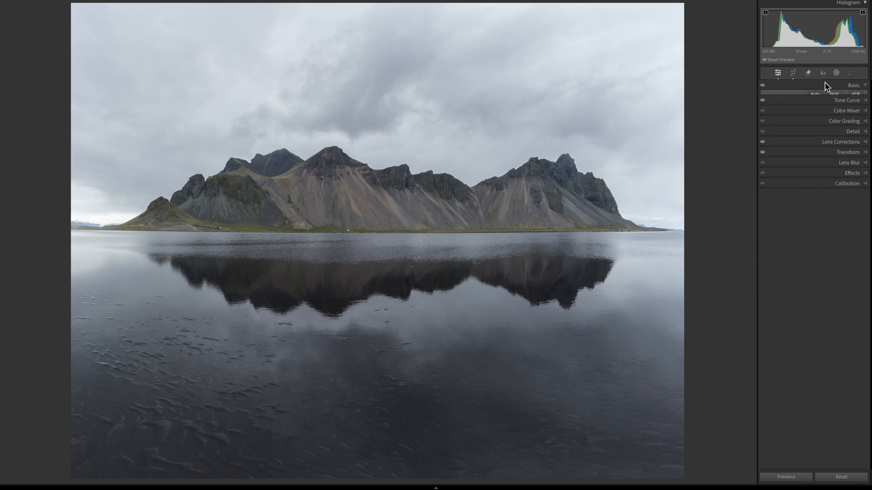
{"action": "left_click", "coordinate": [835, 73]}
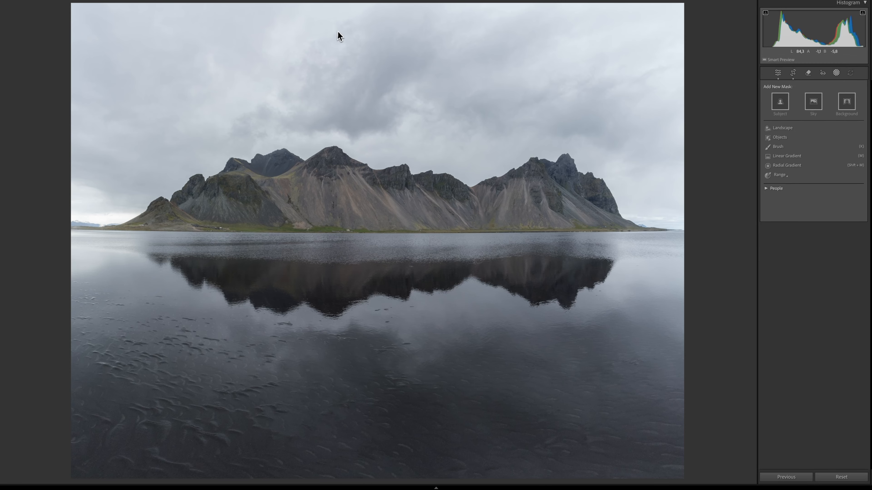
{"action": "left_click", "coordinate": [795, 156]}
{"action": "left_click_drag", "start_coordinate": [374, 4], "coordinate": [371, 284]}
{"action": "key", "text": "o"}
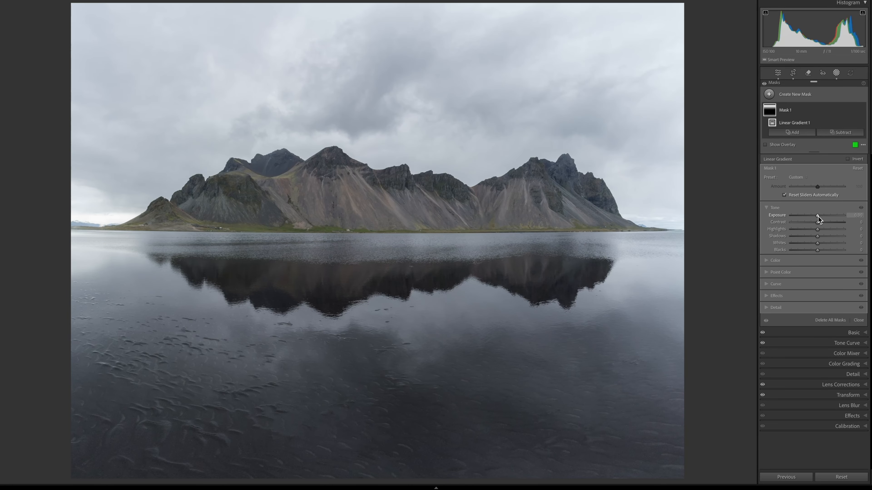
{"action": "left_click_drag", "start_coordinate": [817, 216], "coordinate": [809, 215]}
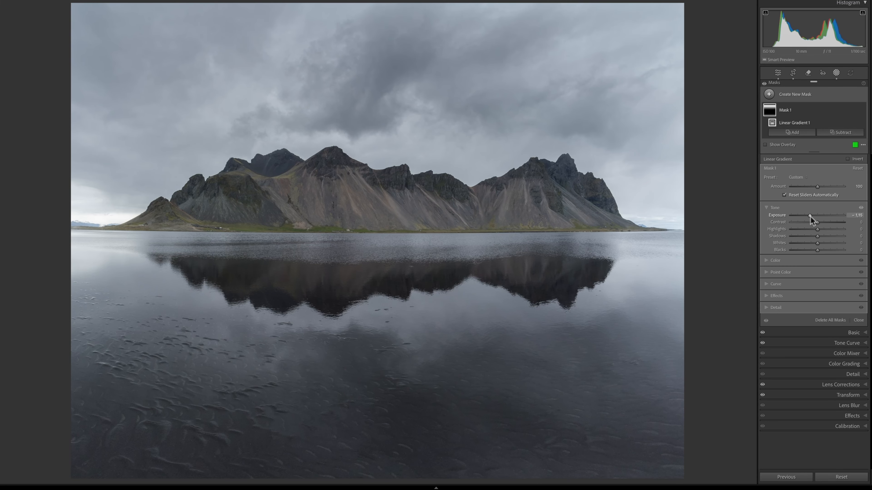
Step: Raise the sky gradient's clarity and dehaze slightly and set its blacks to -10
{"action": "left_click", "coordinate": [769, 296]}
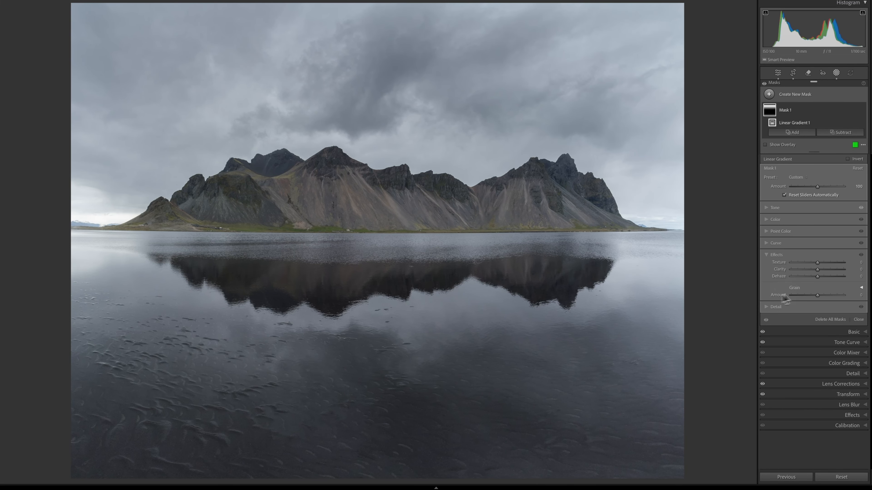
{"action": "left_click_drag", "start_coordinate": [814, 271], "coordinate": [821, 271]}
{"action": "left_click_drag", "start_coordinate": [818, 278], "coordinate": [819, 278]}
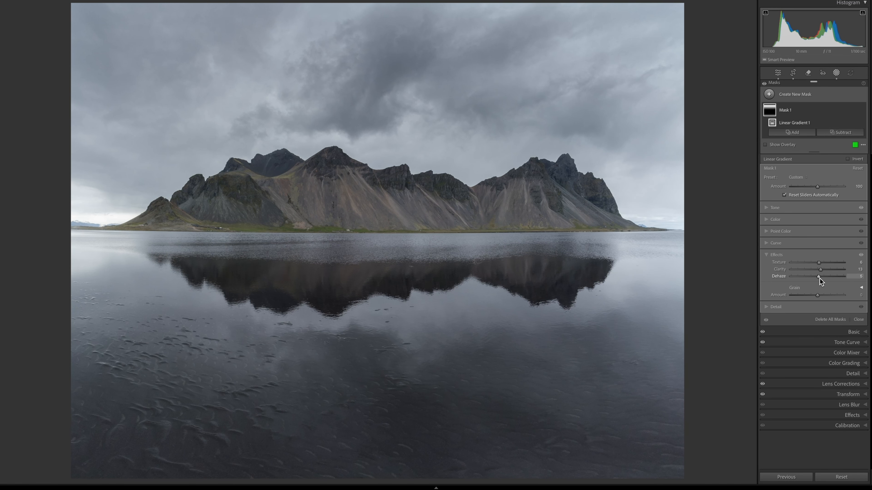
{"action": "left_click", "coordinate": [766, 208]}
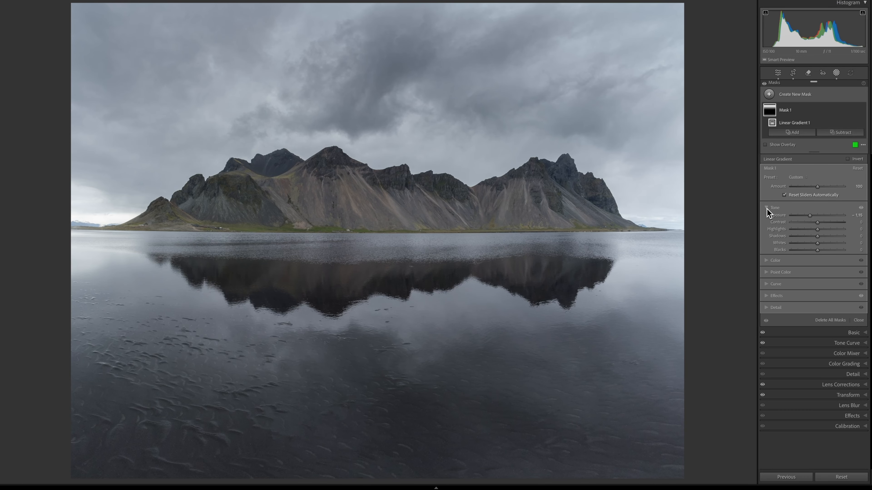
{"action": "left_click_drag", "start_coordinate": [817, 251], "coordinate": [813, 251]}
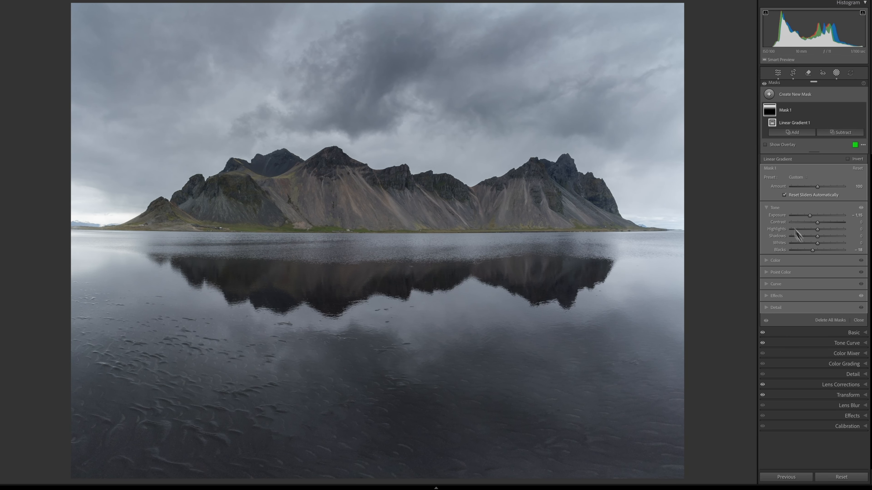
Step: Toggle the first mask off and on to compare the sky before and after
{"action": "left_click", "coordinate": [861, 110]}
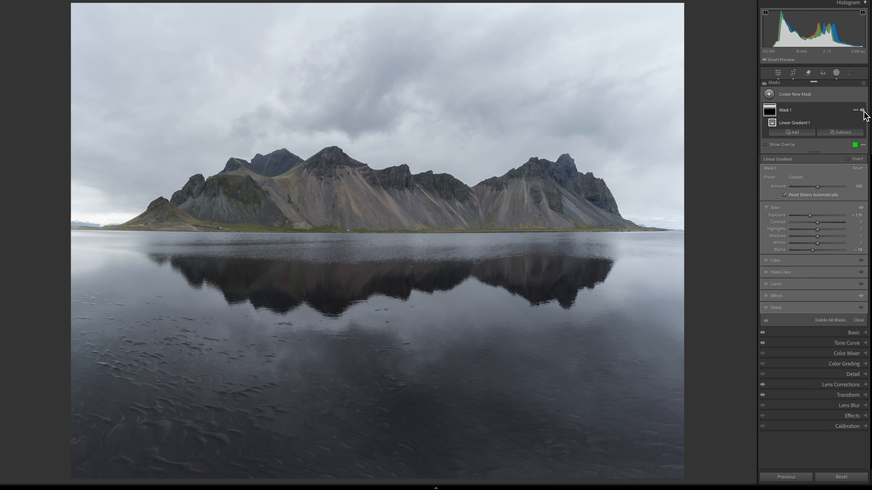
{"action": "left_click", "coordinate": [861, 109]}
{"action": "left_click_drag", "start_coordinate": [378, 141], "coordinate": [376, 125]}
Step: Add a second linear gradient starting above the frame and ending at the horizon
{"action": "left_click", "coordinate": [794, 94]}
{"action": "left_click", "coordinate": [797, 162]}
{"action": "key", "text": "super+minus"}
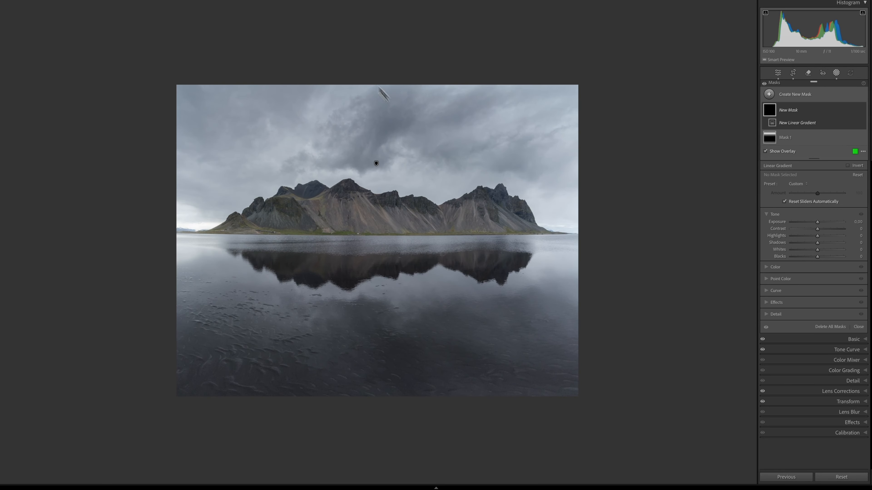
{"action": "left_click_drag", "start_coordinate": [381, 22], "coordinate": [379, 232]}
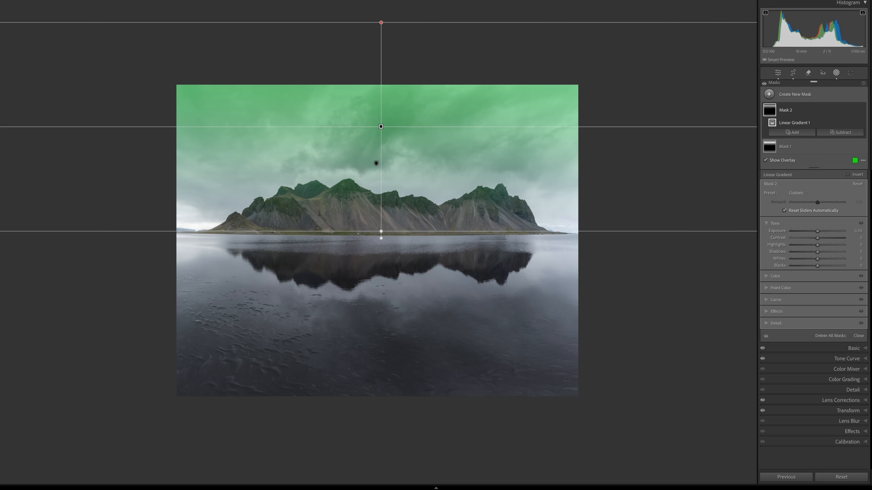
{"action": "key", "text": "o"}
Step: Set the second gradient's exposure to -0.77 and its blacks to -10
{"action": "left_click_drag", "start_coordinate": [818, 231], "coordinate": [814, 232]}
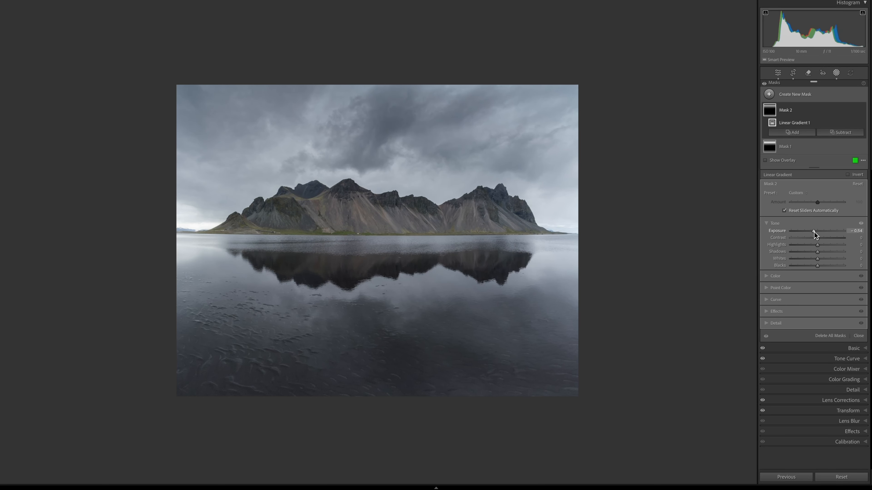
{"action": "left_click_drag", "start_coordinate": [814, 267], "coordinate": [812, 267]}
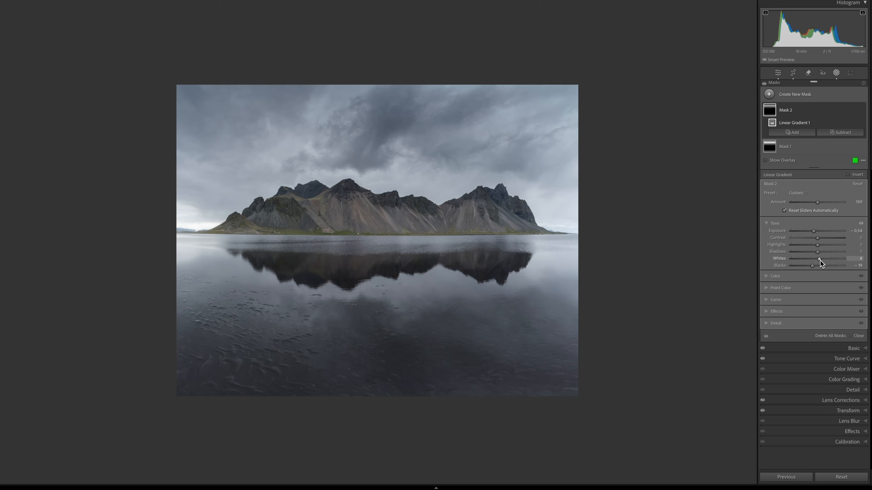
{"action": "left_click_drag", "start_coordinate": [815, 231], "coordinate": [814, 232]}
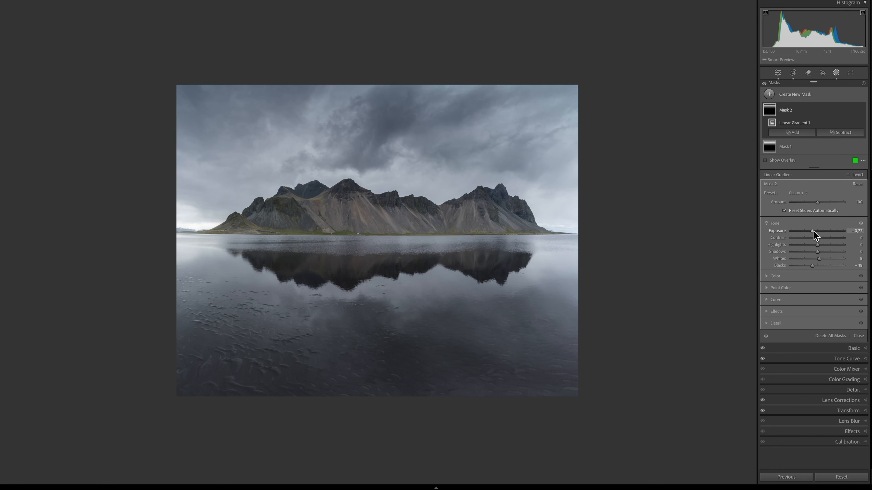
Step: Select the first mask and set its blacks to -29
{"action": "left_click", "coordinate": [540, 172]}
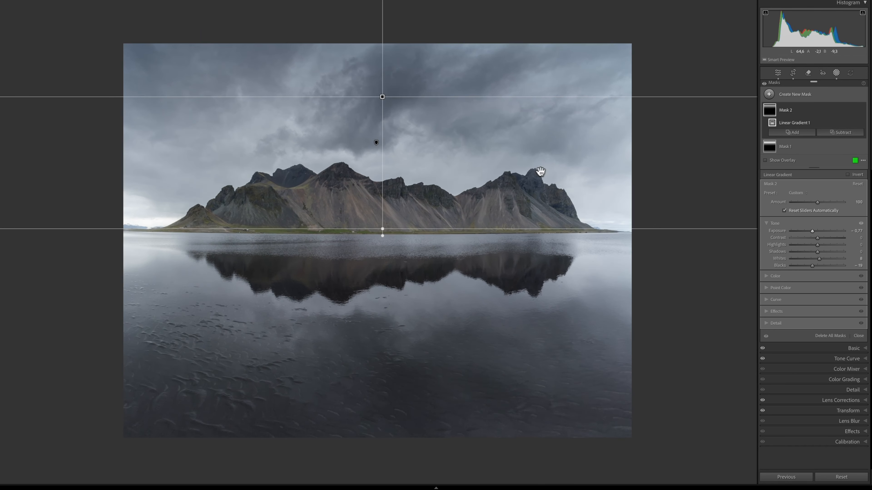
{"action": "left_click", "coordinate": [785, 146]}
{"action": "left_click_drag", "start_coordinate": [817, 262], "coordinate": [819, 261]}
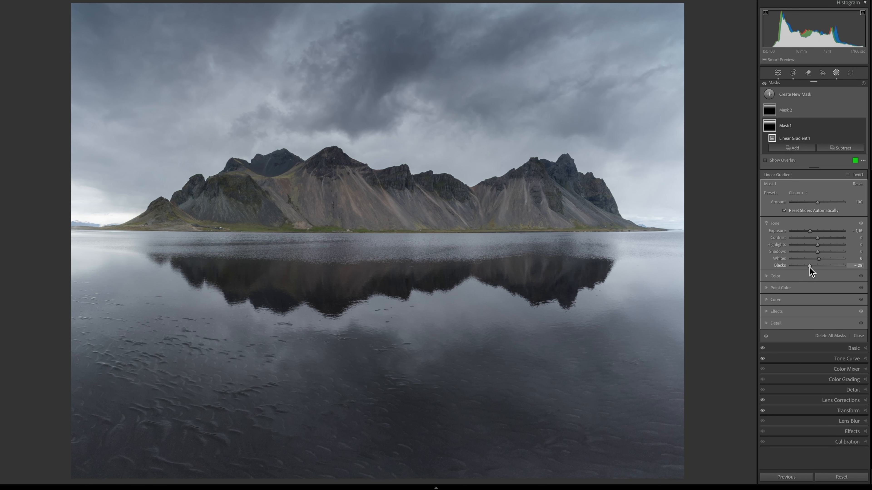
Step: Toggle all masks off and on to compare the overall effect
{"action": "left_click", "coordinate": [764, 83]}
{"action": "left_click", "coordinate": [764, 84]}
Step: Add a radial gradient around the mountain range and set exposure -0.33, highlights -100 and whites -41
{"action": "left_click", "coordinate": [784, 97]}
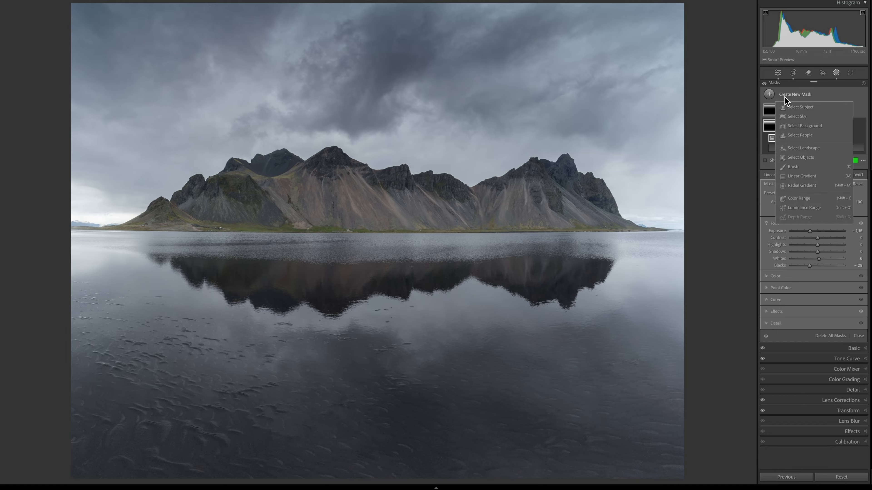
{"action": "left_click", "coordinate": [794, 187]}
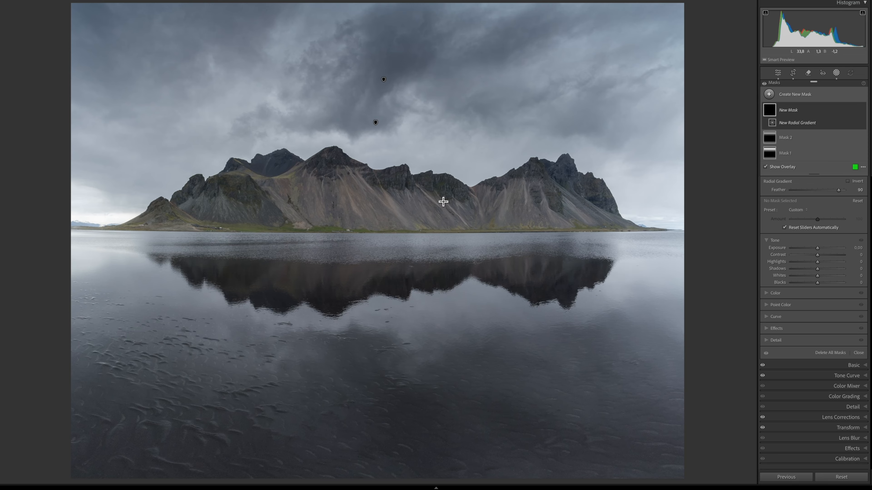
{"action": "left_click_drag", "start_coordinate": [409, 199], "coordinate": [672, 260]}
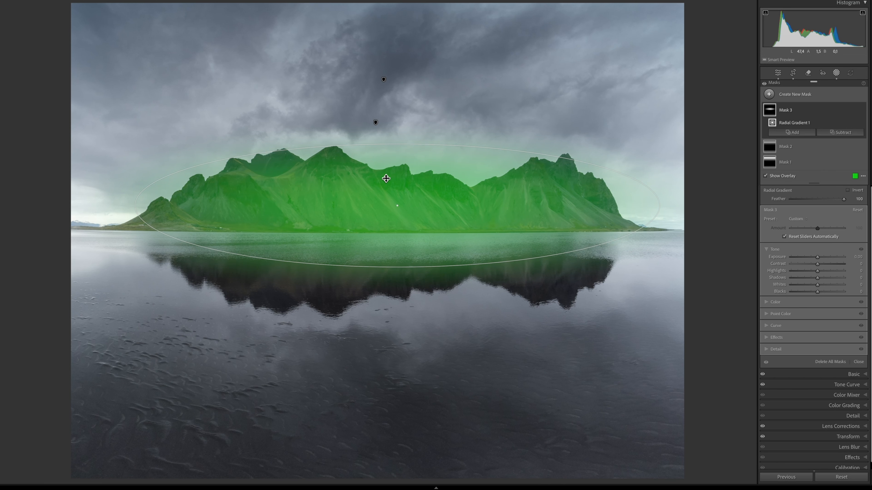
{"action": "left_click_drag", "start_coordinate": [397, 144], "coordinate": [404, 192]}
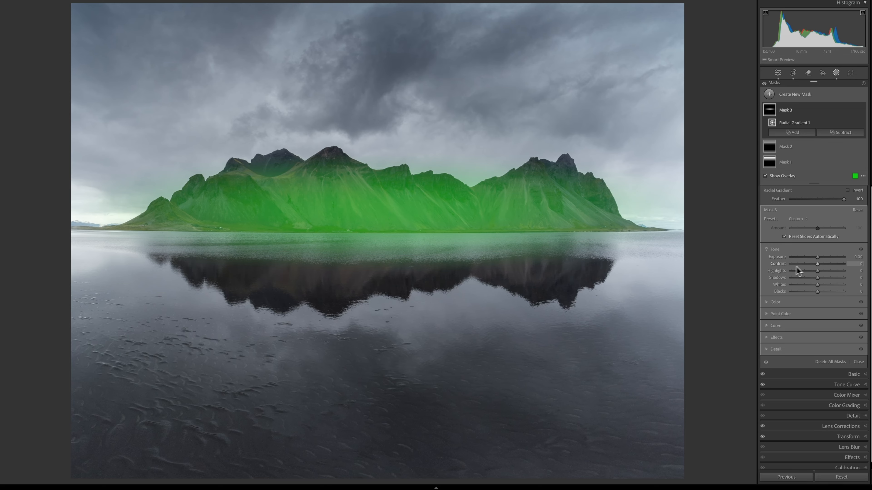
{"action": "mouse_move", "coordinate": [817, 270]}
{"action": "left_mouse_down"}
{"action": "mouse_move", "coordinate": [780, 275]}
{"action": "mouse_move", "coordinate": [812, 285]}
{"action": "mouse_move", "coordinate": [815, 259]}
{"action": "left_mouse_up"}
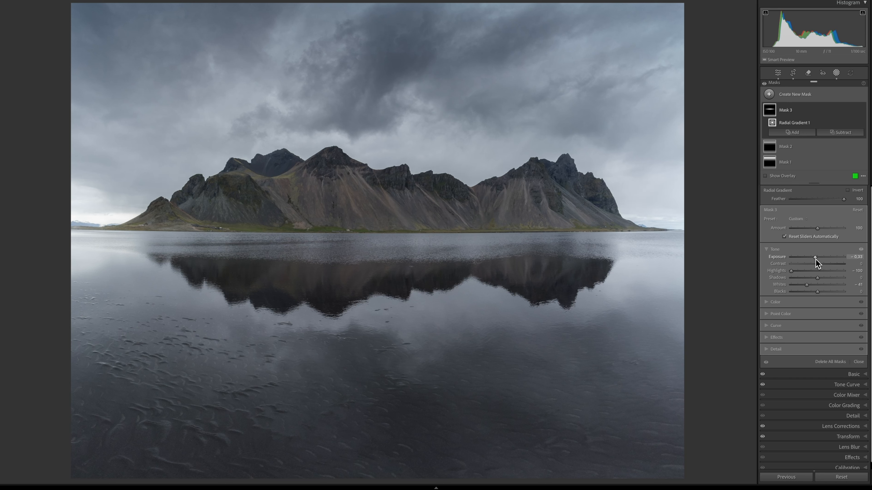
Step: Add a linear gradient from the bottom of the frame up to the waterline with exposure -0.81, highlights 64 and whites 30
{"action": "left_click", "coordinate": [793, 100]}
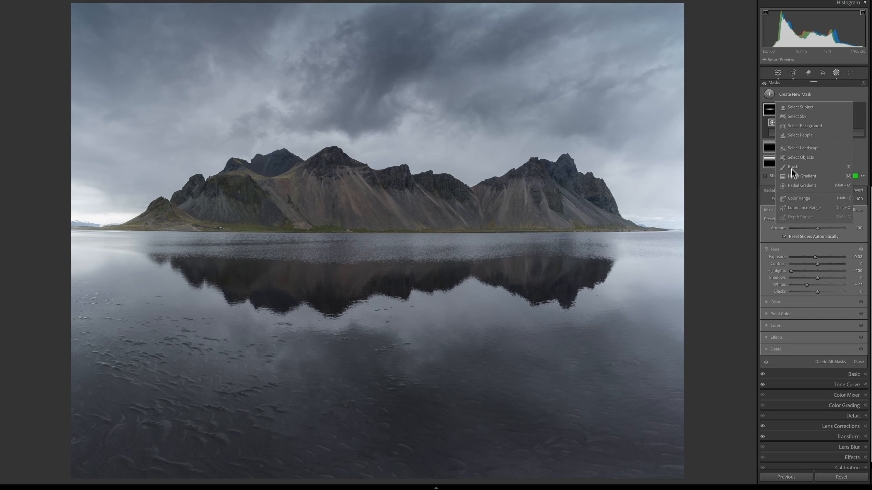
{"action": "left_click", "coordinate": [793, 176]}
{"action": "left_click_drag", "start_coordinate": [385, 477], "coordinate": [384, 265]}
{"action": "left_click_drag", "start_coordinate": [384, 371], "coordinate": [377, 372]}
{"action": "left_click_drag", "start_coordinate": [815, 264], "coordinate": [814, 265]}
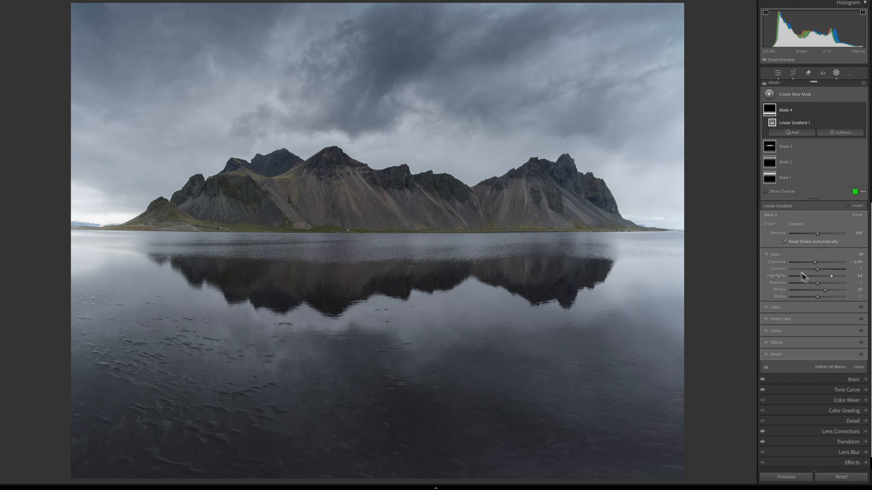
{"action": "left_click_drag", "start_coordinate": [815, 262], "coordinate": [813, 263]}
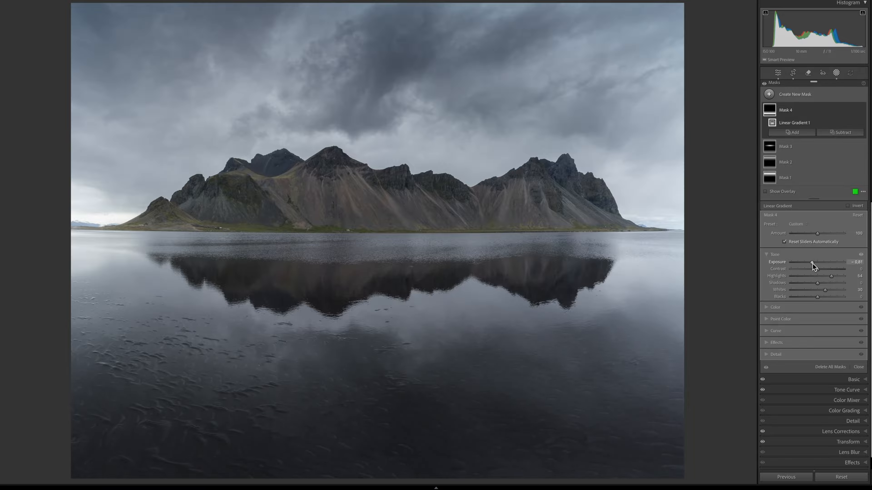
Step: Increase the clarity of the water gradient mask
{"action": "left_click", "coordinate": [770, 343]}
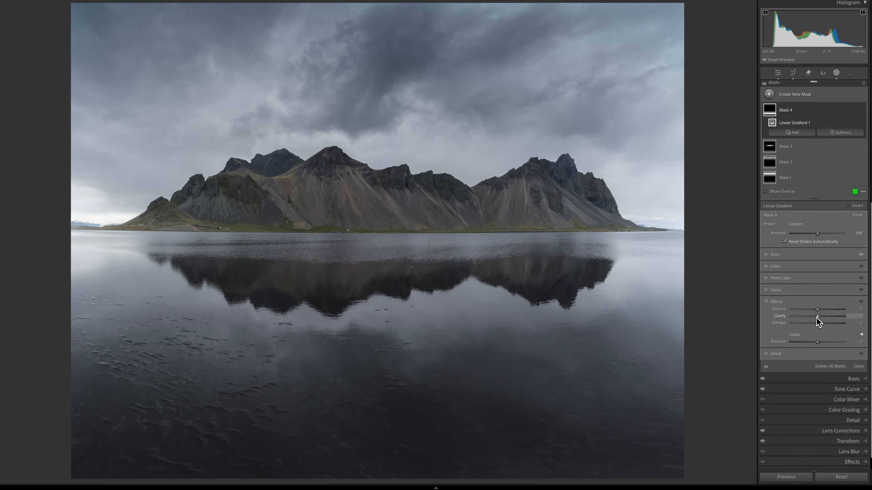
{"action": "left_click_drag", "start_coordinate": [819, 317], "coordinate": [819, 317]}
{"action": "left_click_drag", "start_coordinate": [764, 83], "coordinate": [764, 83]}
Step: Add a Select Sky mask and brighten it with exposure 1.03, whites 2 and blacks 20
{"action": "left_click", "coordinate": [768, 97]}
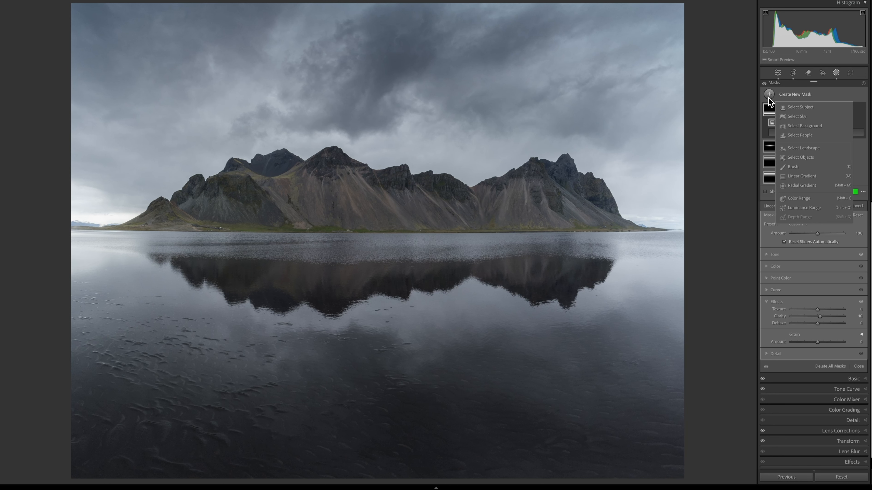
{"action": "left_click", "coordinate": [785, 116]}
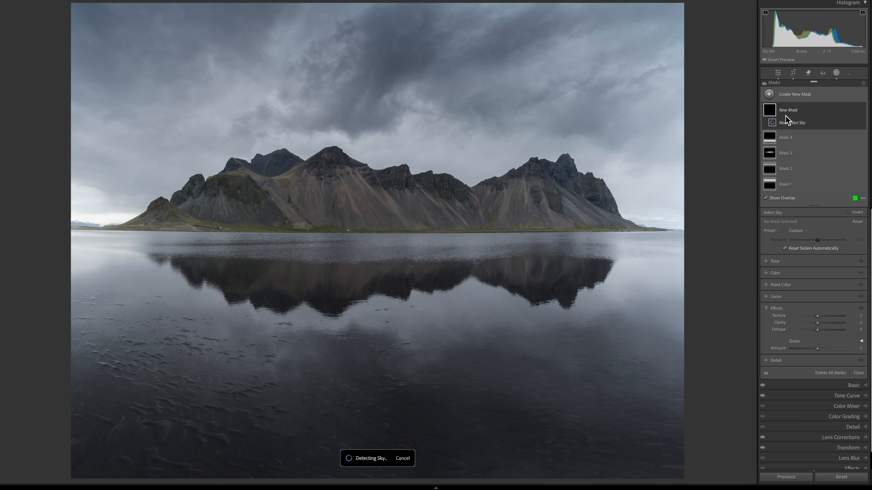
{"action": "left_click", "coordinate": [766, 269]}
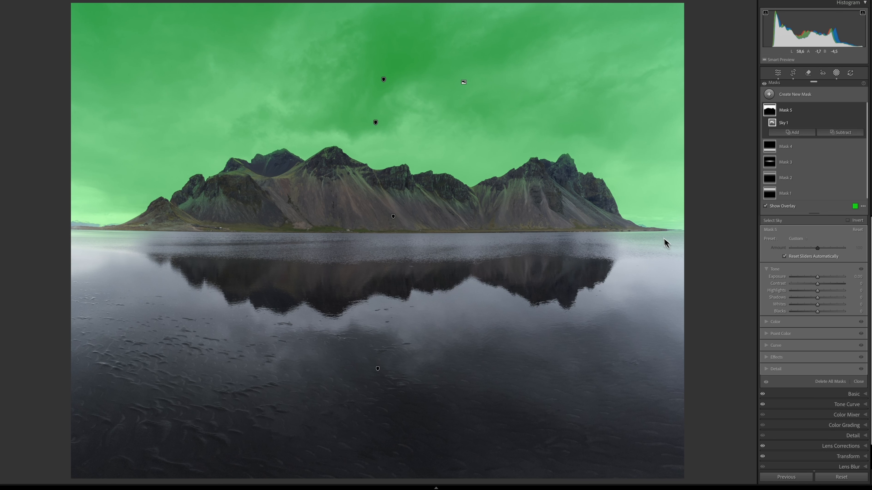
{"action": "left_click_drag", "start_coordinate": [816, 279], "coordinate": [821, 280]}
{"action": "key", "text": "o"}
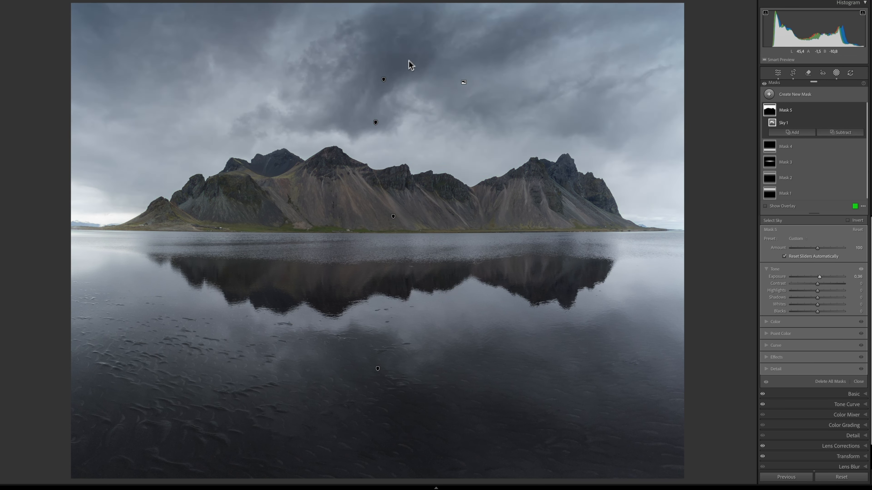
{"action": "left_click_drag", "start_coordinate": [822, 278], "coordinate": [818, 305]}
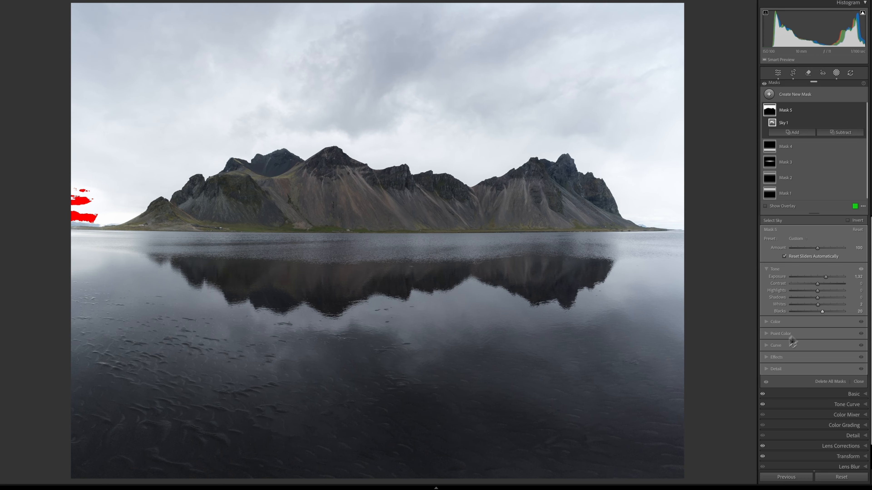
Step: Lower the sky mask's dehaze to -14
{"action": "left_click", "coordinate": [768, 358]}
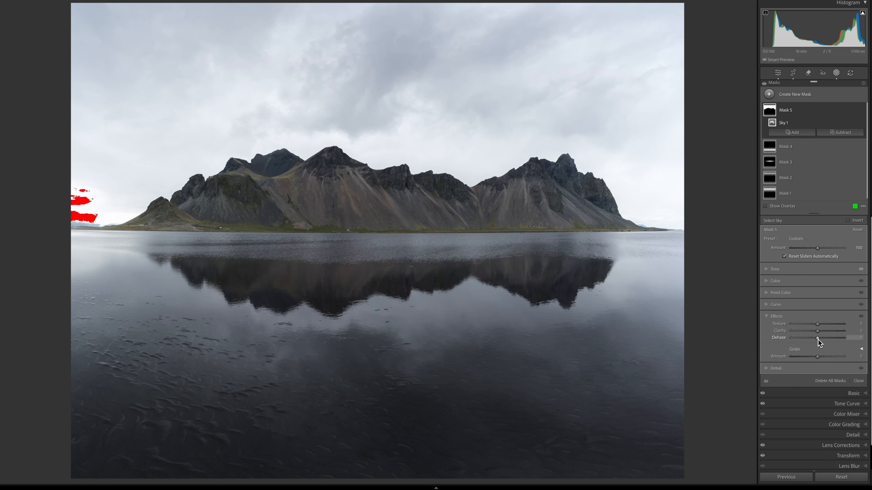
{"action": "left_click_drag", "start_coordinate": [815, 339], "coordinate": [814, 339]}
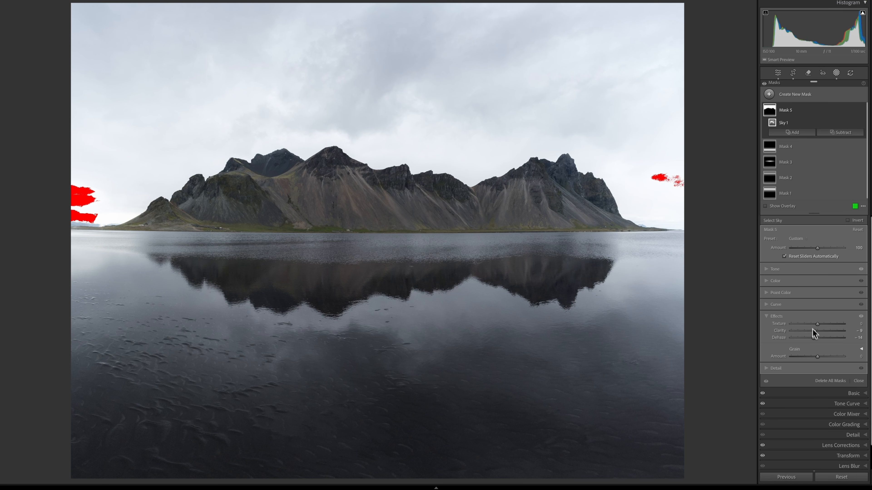
Step: Subtract a linear gradient from the sky mask, drawn from the top edge of the frame down into the upper sky
{"action": "left_click", "coordinate": [827, 135]}
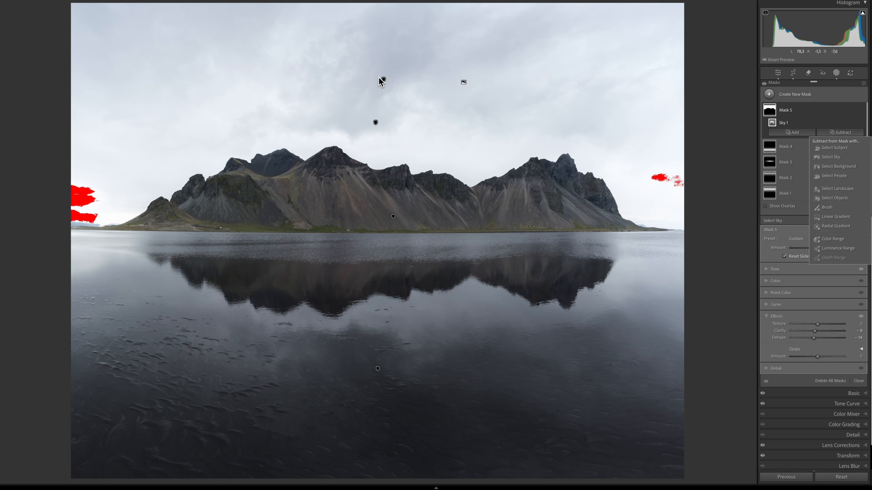
{"action": "left_click", "coordinate": [829, 219]}
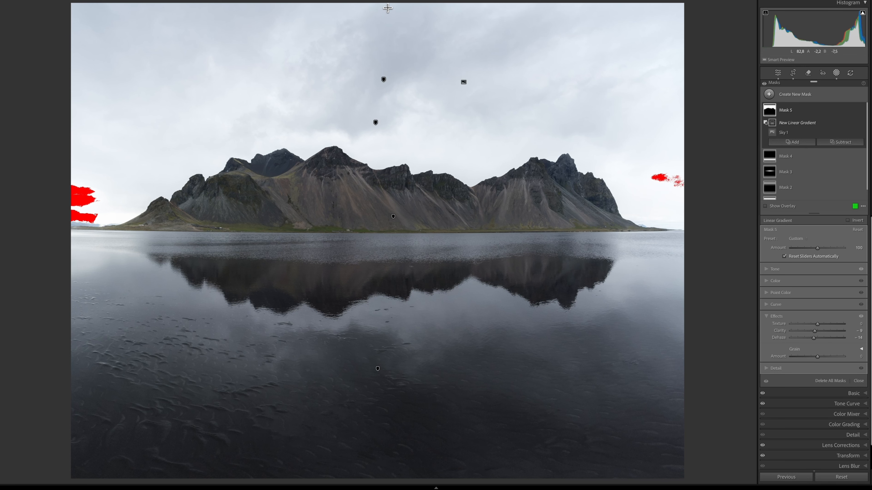
{"action": "left_click_drag", "start_coordinate": [387, 6], "coordinate": [389, 140]}
{"action": "left_click", "coordinate": [772, 270]}
{"action": "left_click_drag", "start_coordinate": [826, 281], "coordinate": [829, 280]}
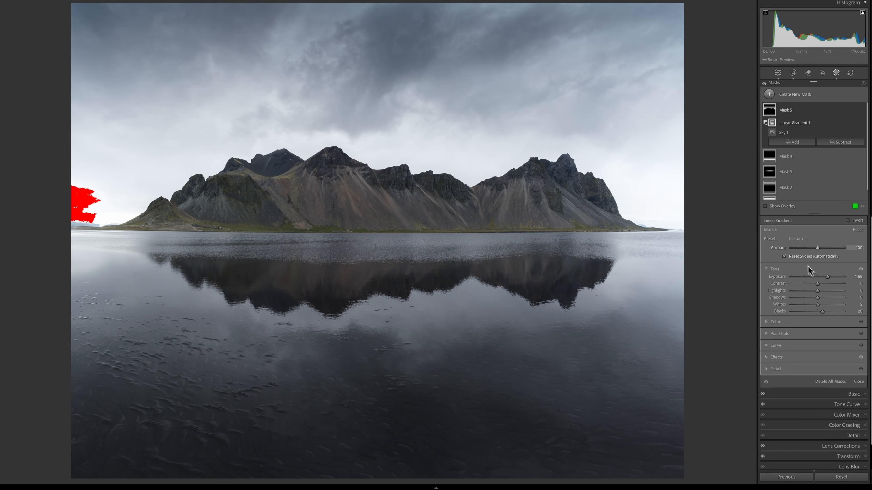
Step: Intersect the sky mask with an erase brush and paint over the mountain ridge with a larger brush
{"action": "key", "text": "alt"}
{"action": "left_click", "coordinate": [810, 144], "text": "alt"}
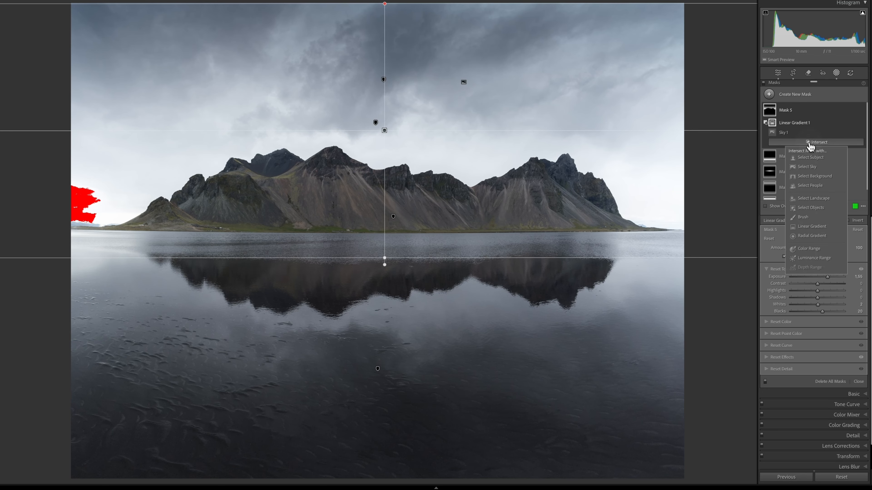
{"action": "left_click", "coordinate": [803, 218]}
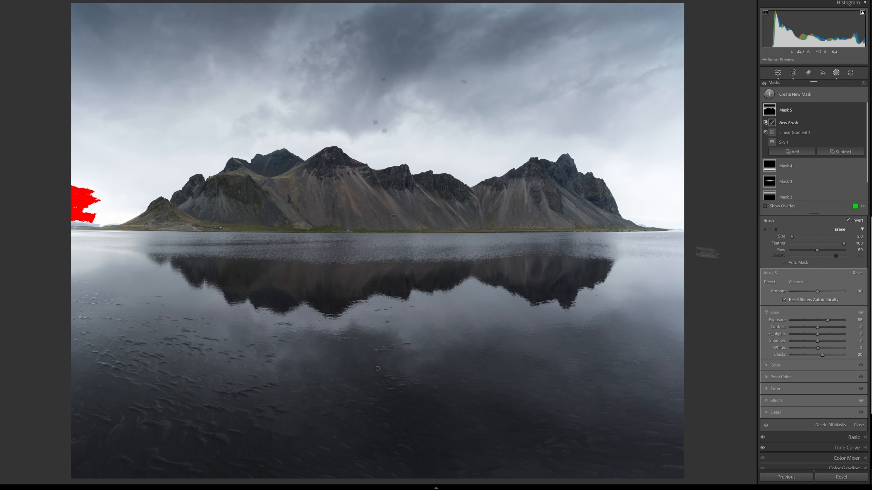
{"action": "left_click_drag", "start_coordinate": [817, 254], "coordinate": [808, 254]}
{"action": "scroll", "coordinate": [471, 185], "scroll_direction": "up", "scroll_amount": 6}
{"action": "left_click", "coordinate": [470, 186]}
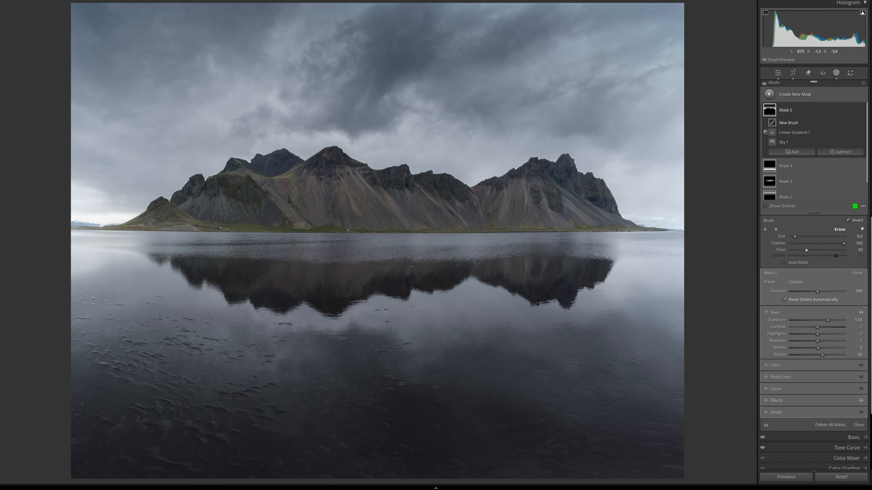
{"action": "scroll", "coordinate": [461, 187], "scroll_direction": "up", "scroll_amount": 5}
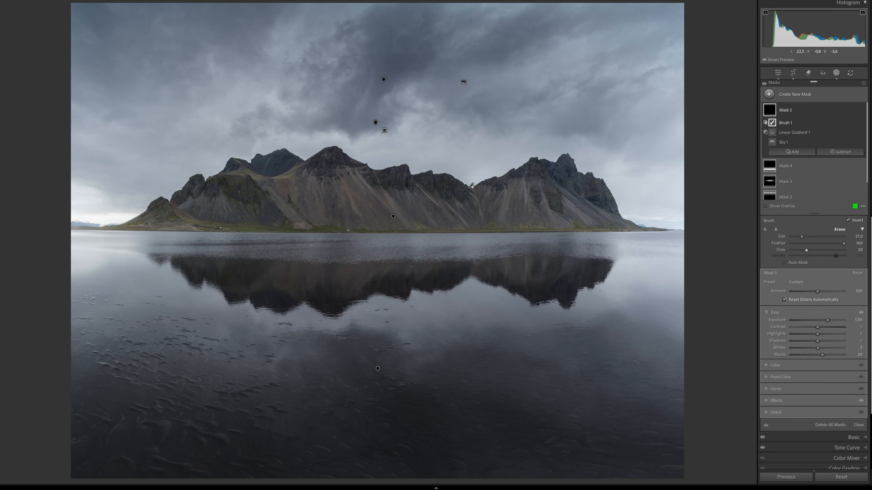
{"action": "mouse_move", "coordinate": [348, 163]}
{"action": "left_mouse_down"}
{"action": "mouse_move", "coordinate": [453, 185]}
{"action": "mouse_move", "coordinate": [501, 184]}
{"action": "mouse_move", "coordinate": [542, 163]}
{"action": "mouse_move", "coordinate": [633, 213]}
{"action": "left_mouse_up"}
{"action": "scroll", "coordinate": [634, 214], "scroll_direction": "up", "scroll_amount": 4}
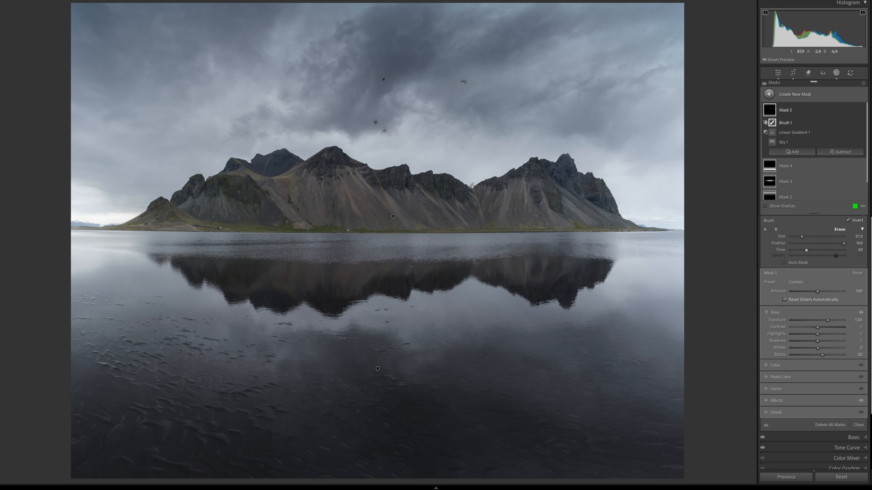
{"action": "mouse_move", "coordinate": [596, 191]}
{"action": "left_mouse_down"}
{"action": "mouse_move", "coordinate": [544, 165]}
{"action": "mouse_move", "coordinate": [158, 199]}
{"action": "left_mouse_up"}
{"action": "mouse_move", "coordinate": [616, 213]}
{"action": "left_mouse_down"}
{"action": "mouse_move", "coordinate": [401, 148]}
{"action": "mouse_move", "coordinate": [570, 140]}
{"action": "left_mouse_up"}
{"action": "scroll", "coordinate": [623, 224], "scroll_direction": "down", "scroll_amount": 8}
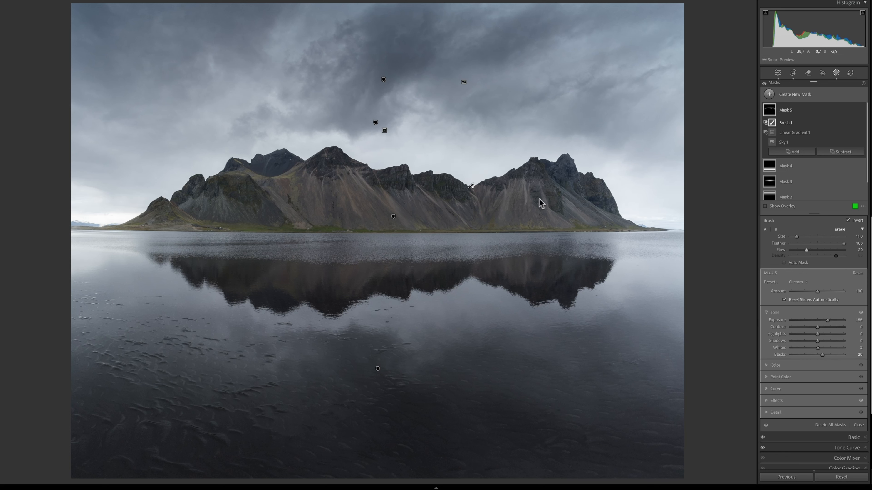
Step: Set the sky mask's clarity to -18 and dehaze to -24
{"action": "left_click", "coordinate": [862, 111]}
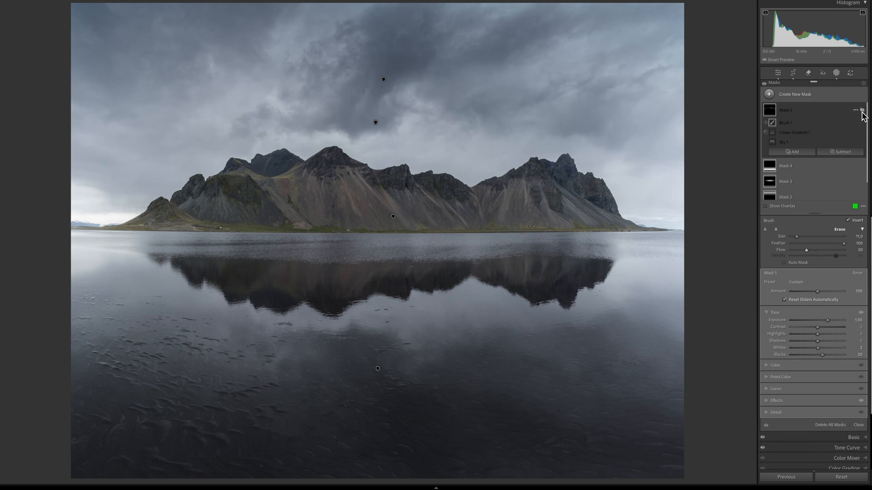
{"action": "left_click", "coordinate": [862, 111]}
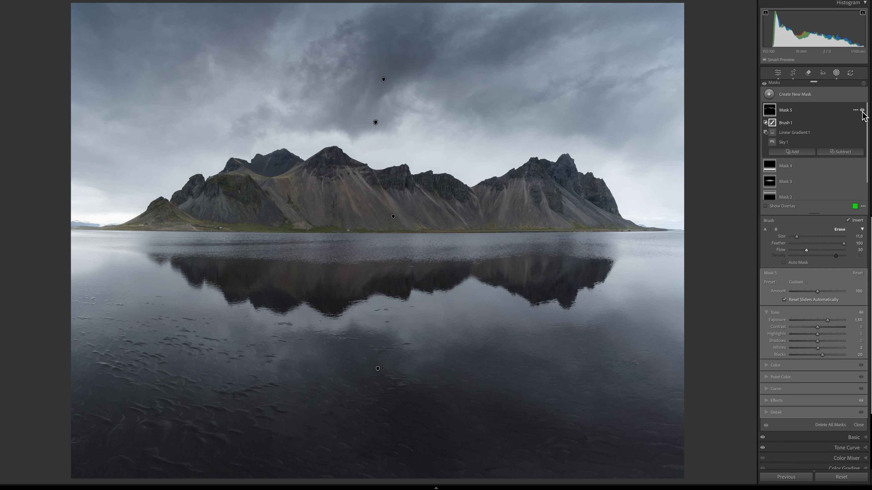
{"action": "left_click", "coordinate": [788, 400]}
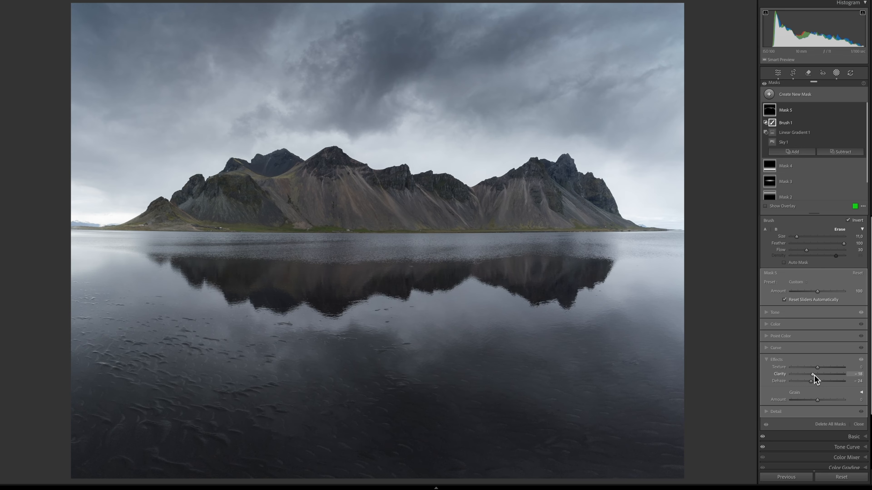
Step: Add a brush to the sky mask, adjust its flow and paint a stroke on the central mountain ridge
{"action": "left_click", "coordinate": [783, 153]}
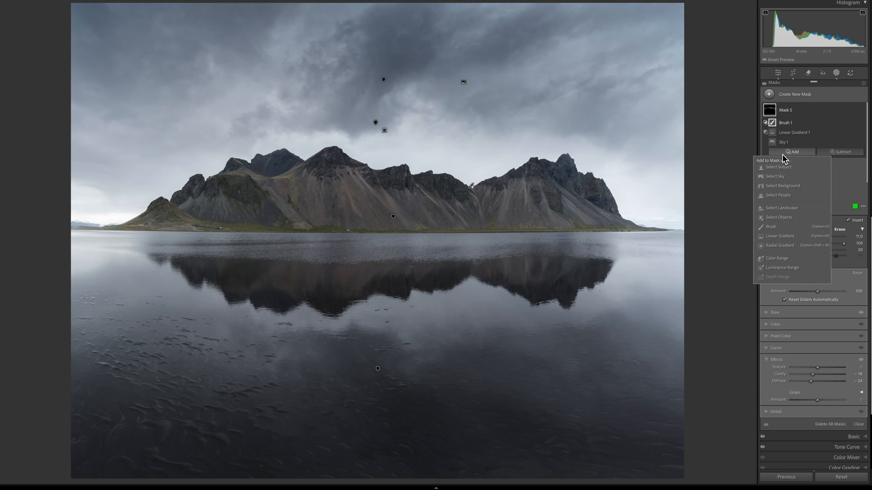
{"action": "left_click", "coordinate": [772, 226]}
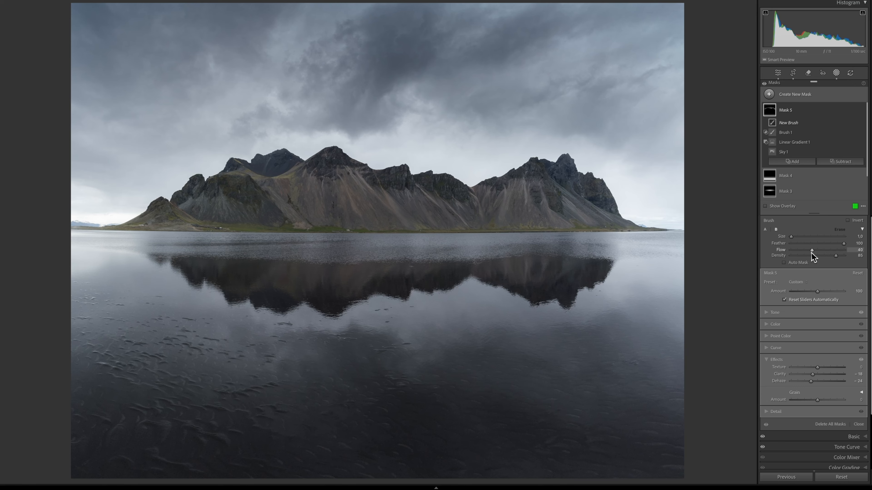
{"action": "left_click_drag", "start_coordinate": [793, 253], "coordinate": [792, 253]}
{"action": "left_click_drag", "start_coordinate": [482, 192], "coordinate": [517, 201]}
Step: Zoom in and paint further strokes along the left mountain slopes with a smaller brush, undoing one stray stroke
{"action": "scroll", "coordinate": [454, 191], "scroll_direction": "up", "scroll_amount": 5}
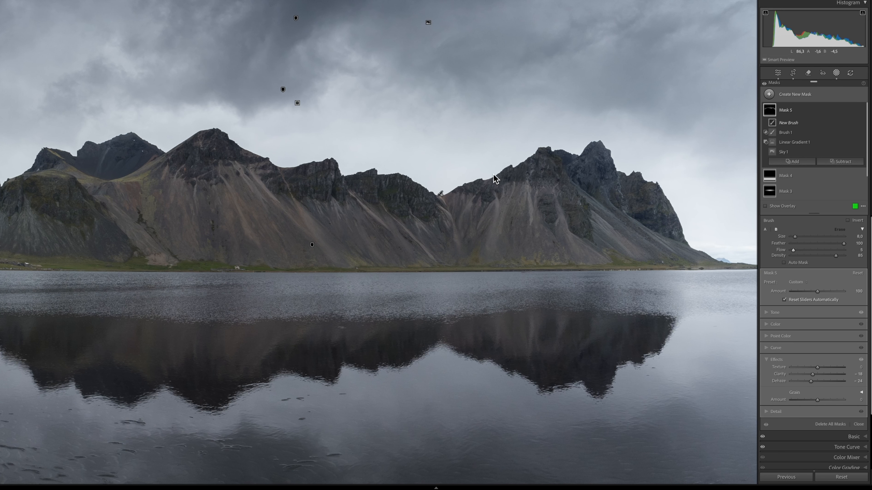
{"action": "left_click", "coordinate": [452, 194]}
{"action": "scroll", "coordinate": [482, 177], "scroll_direction": "up", "scroll_amount": 2}
{"action": "key", "text": "1"}
{"action": "key", "text": "bracketleft"}
{"action": "key", "text": "bracketleft"}
{"action": "key", "text": "bracketleft"}
{"action": "key", "text": "bracketleft"}
{"action": "left_click_drag", "start_coordinate": [712, 261], "coordinate": [687, 244]}
{"action": "key", "text": "ctrl+z"}
{"action": "left_click_drag", "start_coordinate": [169, 150], "coordinate": [379, 170]}
{"action": "left_click_drag", "start_coordinate": [275, 226], "coordinate": [456, 231]}
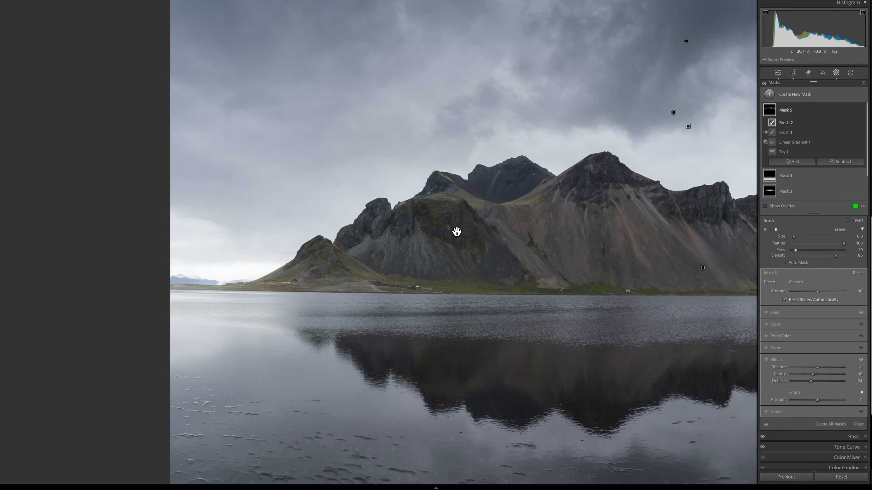
{"action": "left_click", "coordinate": [456, 233]}
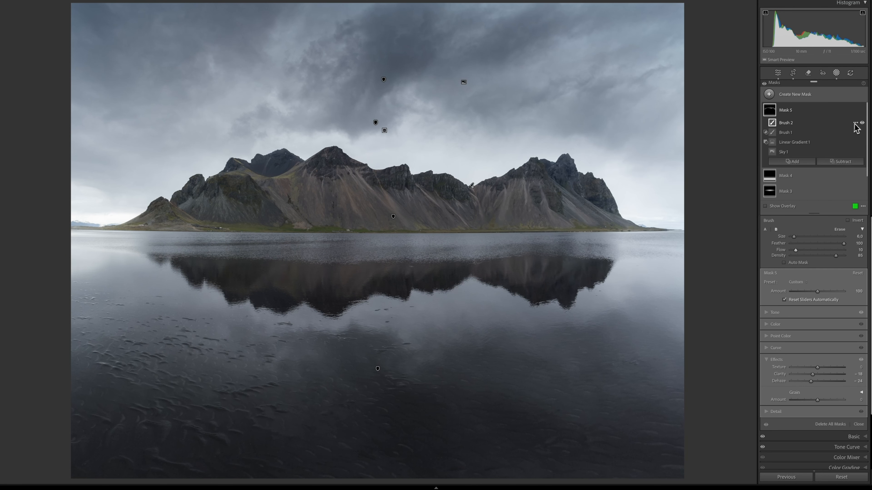
Step: Set the brush flow to 20 and paint more strokes across the mountains, comparing the brush on and off
{"action": "left_click", "coordinate": [861, 124]}
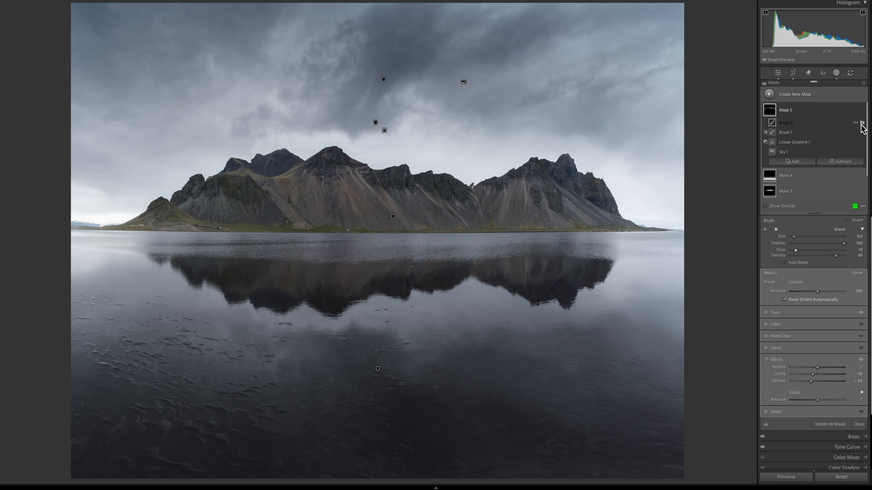
{"action": "left_click", "coordinate": [862, 123]}
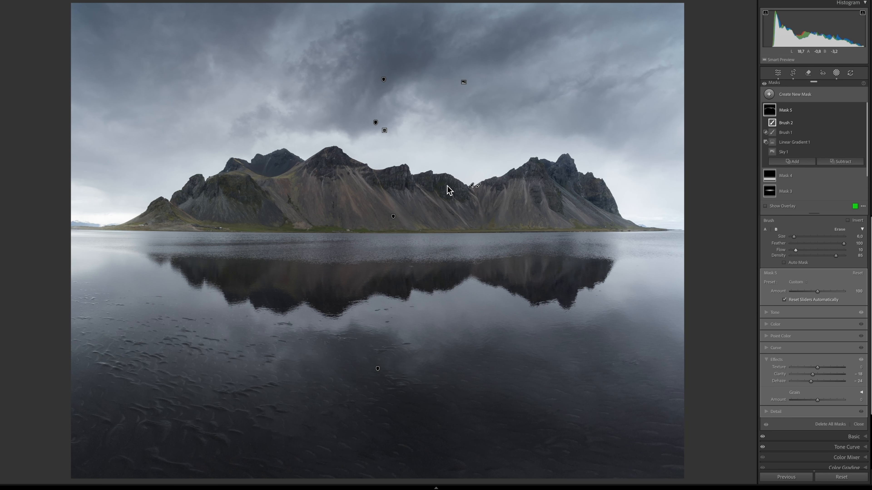
{"action": "left_click_drag", "start_coordinate": [413, 182], "coordinate": [470, 189]}
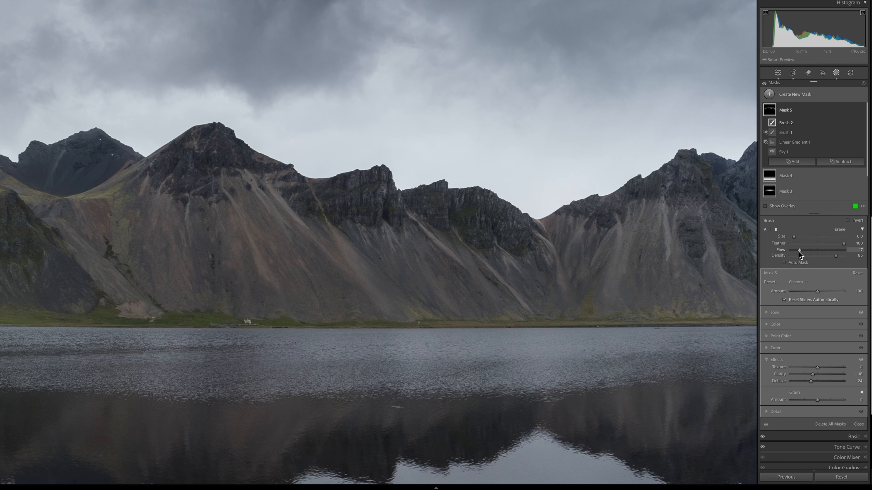
{"action": "left_click_drag", "start_coordinate": [836, 256], "coordinate": [837, 256]}
{"action": "mouse_move", "coordinate": [525, 210]}
{"action": "left_mouse_down"}
{"action": "mouse_move", "coordinate": [560, 210]}
{"action": "mouse_move", "coordinate": [190, 144]}
{"action": "left_mouse_up"}
{"action": "left_click_drag", "start_coordinate": [103, 137], "coordinate": [716, 254]}
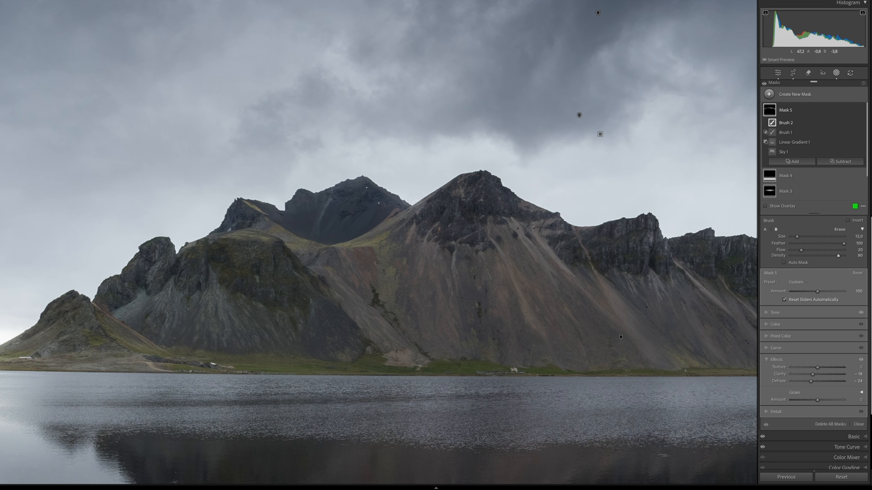
{"action": "left_click_drag", "start_coordinate": [403, 208], "coordinate": [424, 208]}
{"action": "left_click_drag", "start_coordinate": [102, 272], "coordinate": [360, 238]}
{"action": "scroll", "coordinate": [361, 237], "scroll_direction": "up", "scroll_amount": 5}
{"action": "key", "text": "z"}
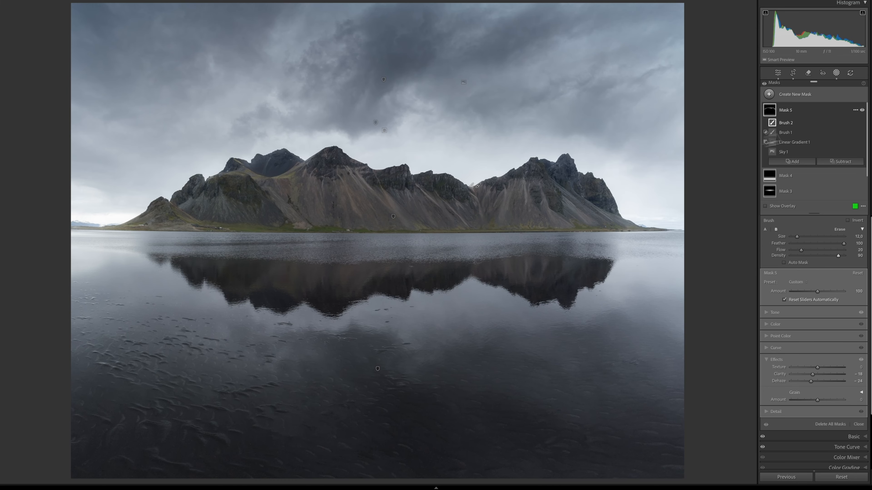
{"action": "left_click", "coordinate": [862, 125]}
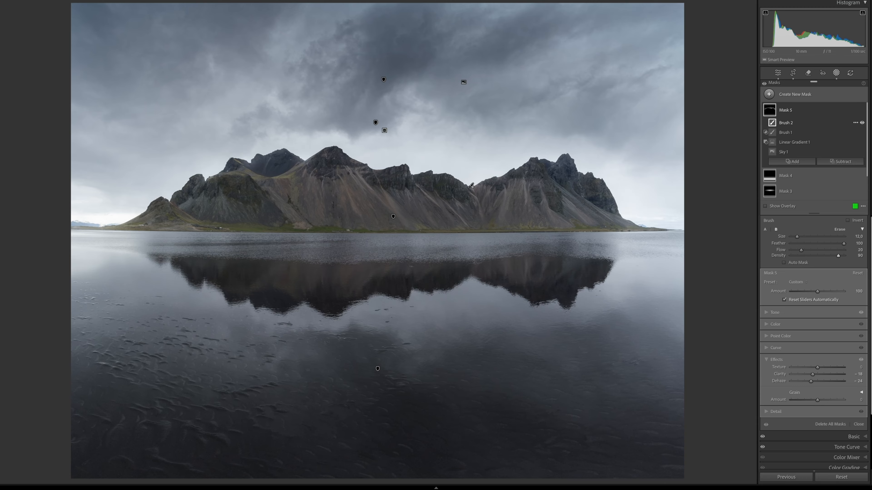
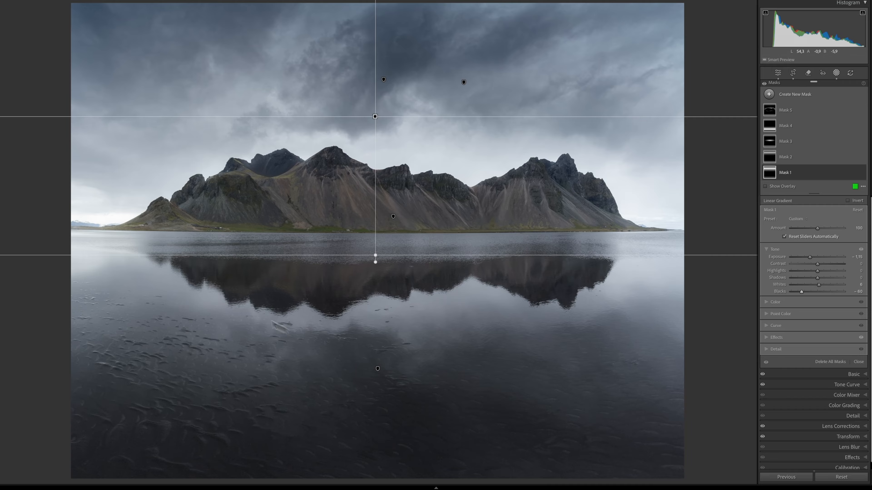
Step: Add a radial gradient mask covering the whole image, invert it and set its feather to 80
{"action": "left_click", "coordinate": [769, 94]}
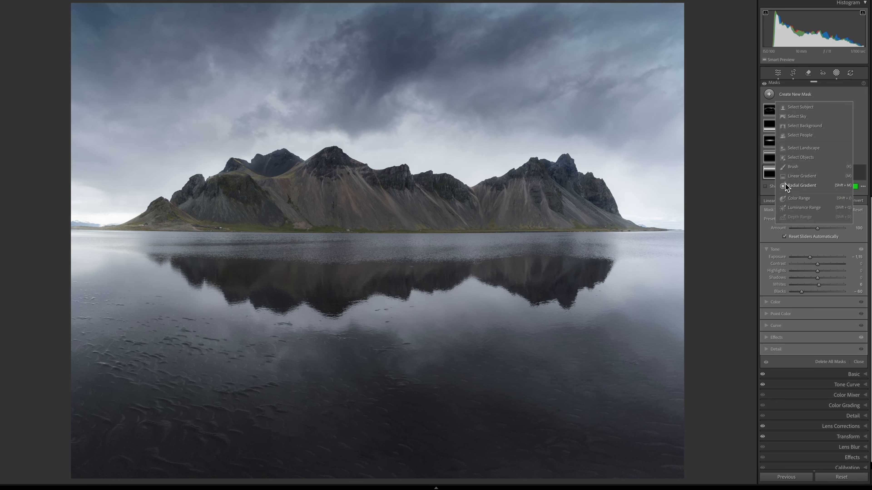
{"action": "left_click", "coordinate": [802, 186]}
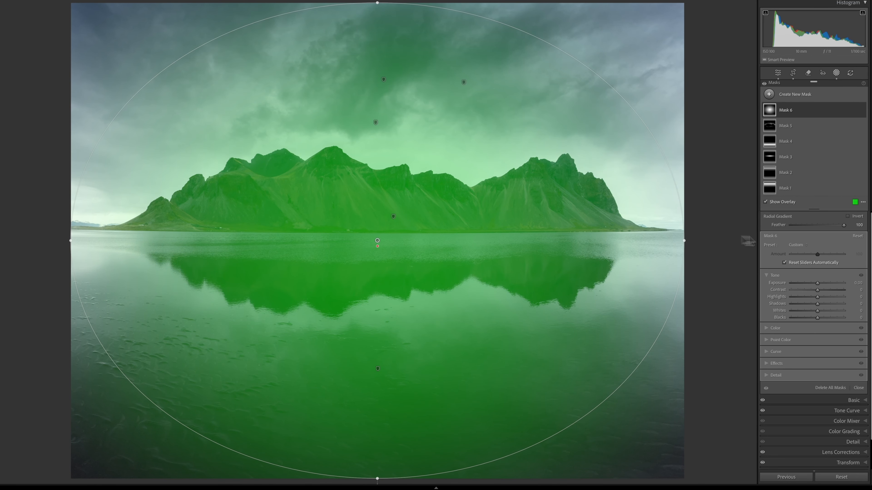
{"action": "left_click", "coordinate": [847, 217]}
{"action": "left_click_drag", "start_coordinate": [843, 225], "coordinate": [822, 227]}
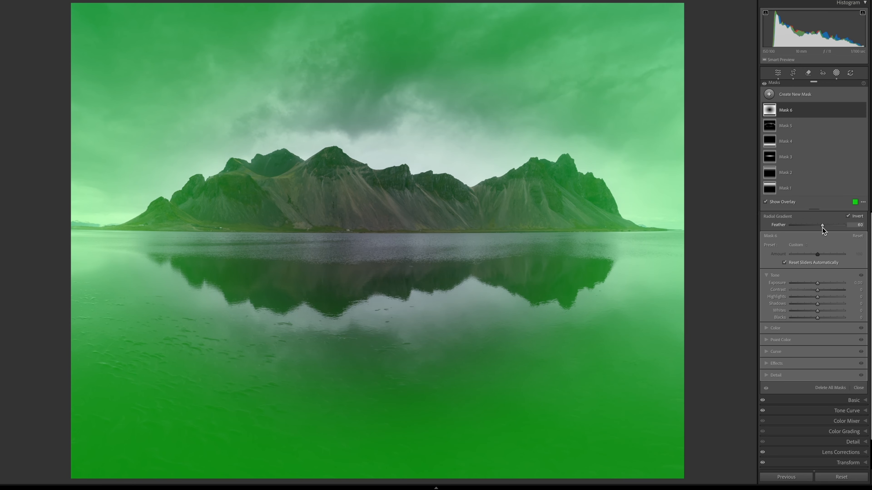
Step: Set the inverted radial mask's exposure to -0.30, compare it on and off, and raise its feather
{"action": "key", "text": "o"}
{"action": "left_click_drag", "start_coordinate": [817, 287], "coordinate": [815, 288]}
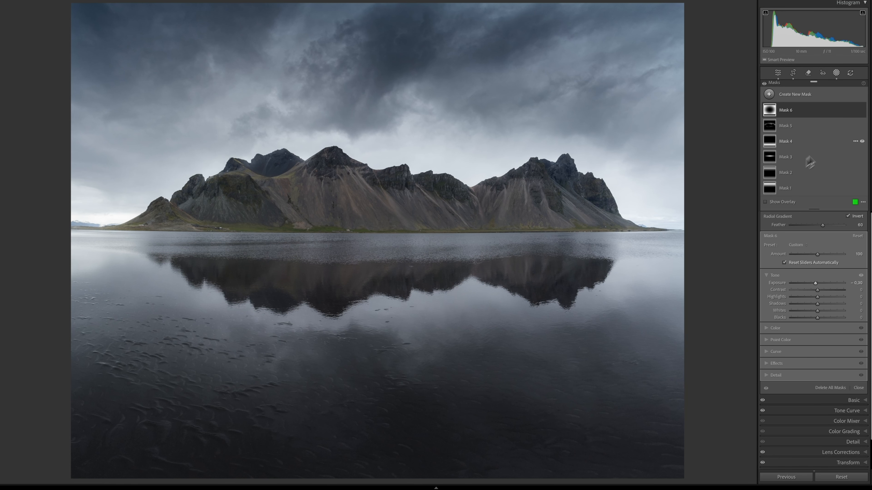
{"action": "left_click", "coordinate": [862, 111]}
{"action": "left_click", "coordinate": [862, 111]}
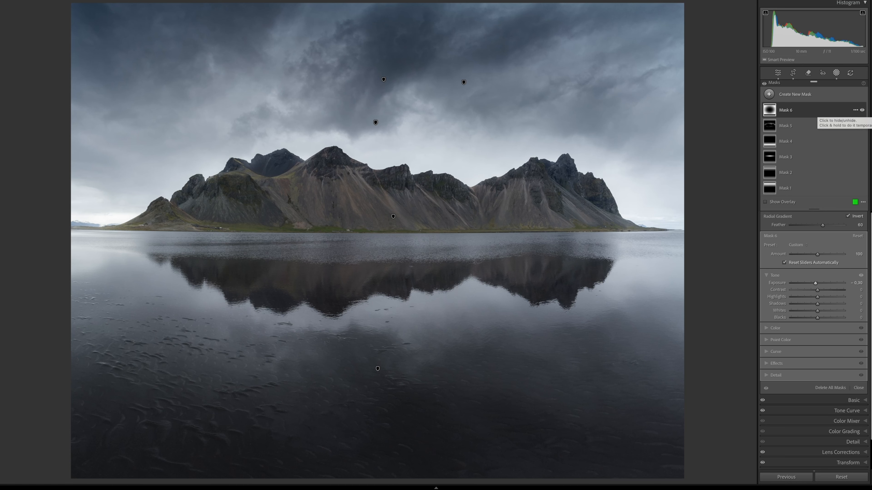
{"action": "left_click_drag", "start_coordinate": [823, 225], "coordinate": [836, 229]}
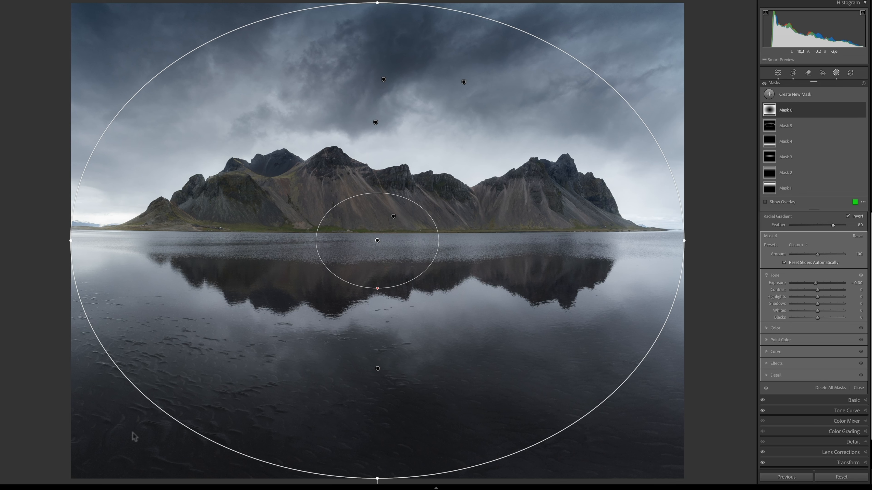
Step: Add a new brush mask, raise highlights to 24 and whites to 26, and enlarge the brush size
{"action": "left_click", "coordinate": [778, 99]}
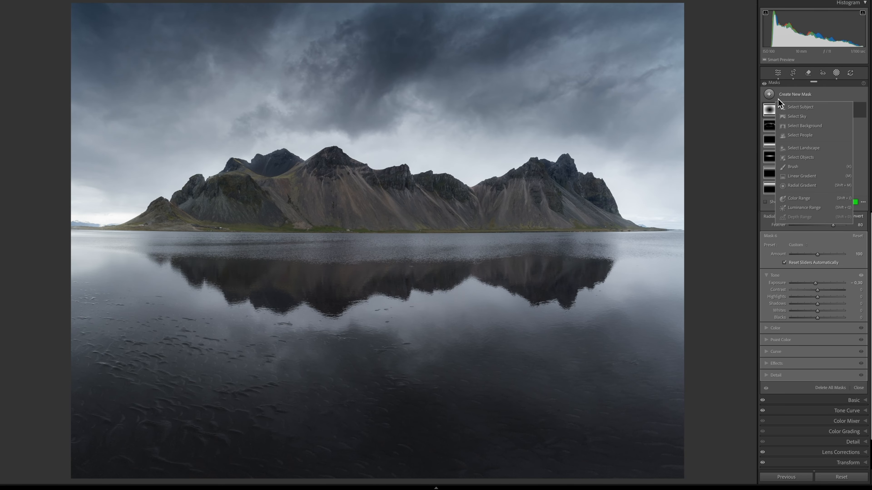
{"action": "left_click", "coordinate": [793, 167]}
{"action": "left_click", "coordinate": [768, 401]}
{"action": "left_click_drag", "start_coordinate": [819, 374], "coordinate": [820, 371]}
{"action": "left_click", "coordinate": [767, 314]}
{"action": "left_click_drag", "start_coordinate": [816, 348], "coordinate": [823, 334]}
{"action": "key", "text": "bracketright"}
{"action": "key", "text": "bracketright"}
{"action": "key", "text": "bracketright"}
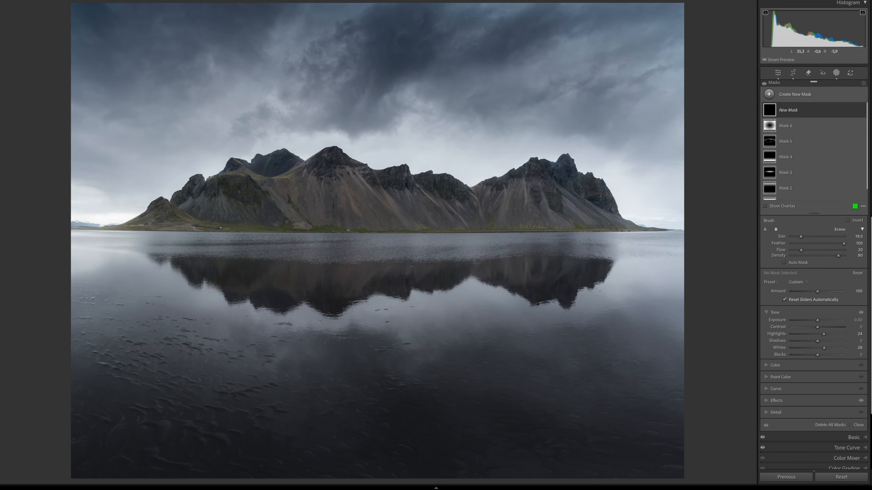
Step: Paint brush strokes across the foreground sand and water, raising the brush mask's clarity
{"action": "left_click_drag", "start_coordinate": [119, 334], "coordinate": [152, 394]}
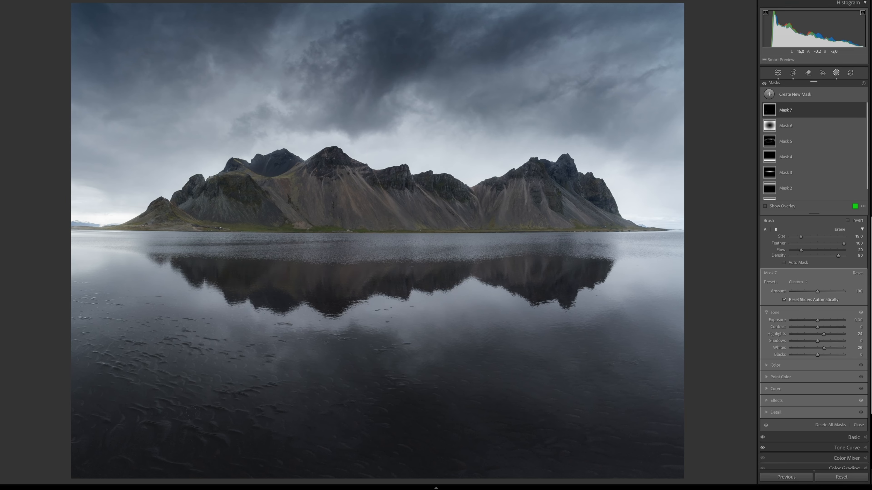
{"action": "left_click_drag", "start_coordinate": [148, 350], "coordinate": [193, 388]}
{"action": "left_click", "coordinate": [769, 401]}
{"action": "left_click_drag", "start_coordinate": [824, 375], "coordinate": [835, 375]}
{"action": "left_click_drag", "start_coordinate": [355, 398], "coordinate": [508, 374]}
Step: Select the mountain radial gradient mask and move its upper edge down toward the ridge
{"action": "scroll", "coordinate": [377, 381], "scroll_direction": "down", "scroll_amount": 6}
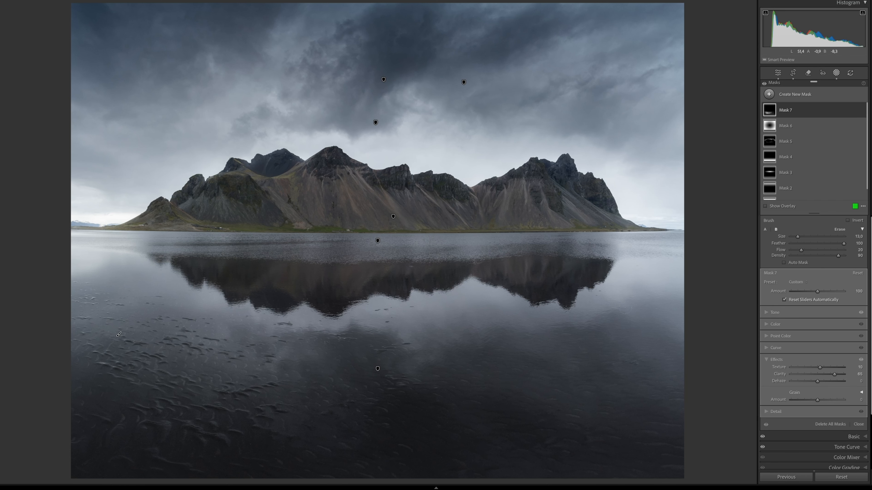
{"action": "scroll", "coordinate": [789, 162], "scroll_direction": "down", "scroll_amount": 1}
{"action": "left_click", "coordinate": [787, 161]}
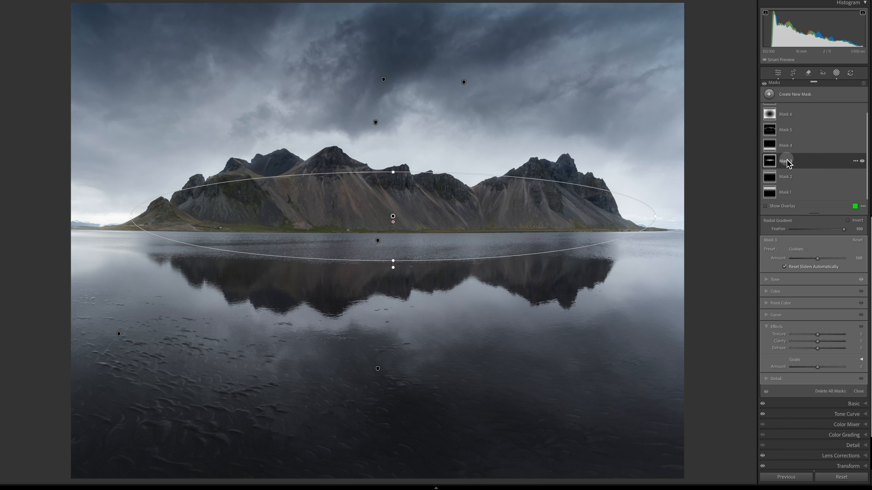
{"action": "left_click_drag", "start_coordinate": [393, 172], "coordinate": [387, 206]}
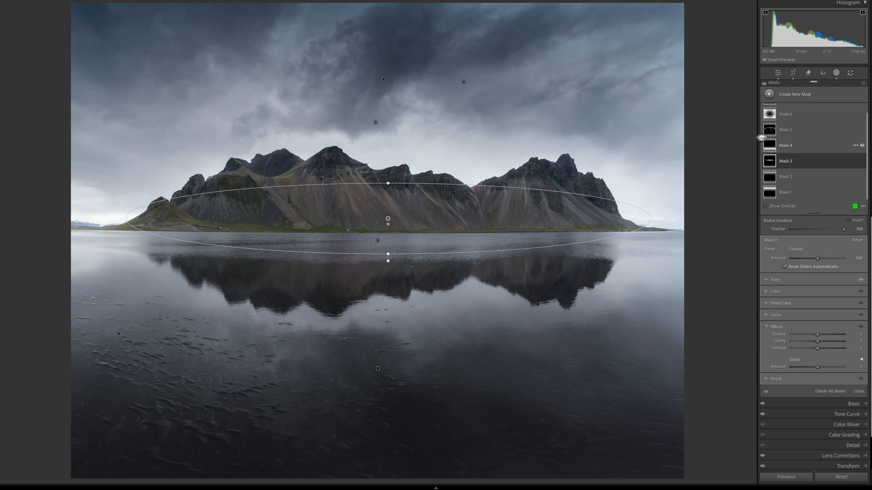
Step: Create a landscape mask of the mountains and raise its shadows to 19
{"action": "left_click", "coordinate": [768, 94]}
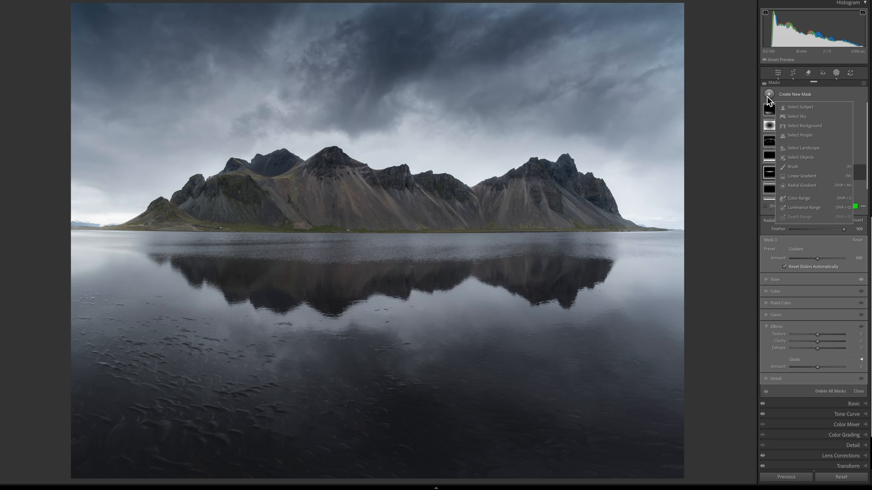
{"action": "left_click", "coordinate": [793, 148]}
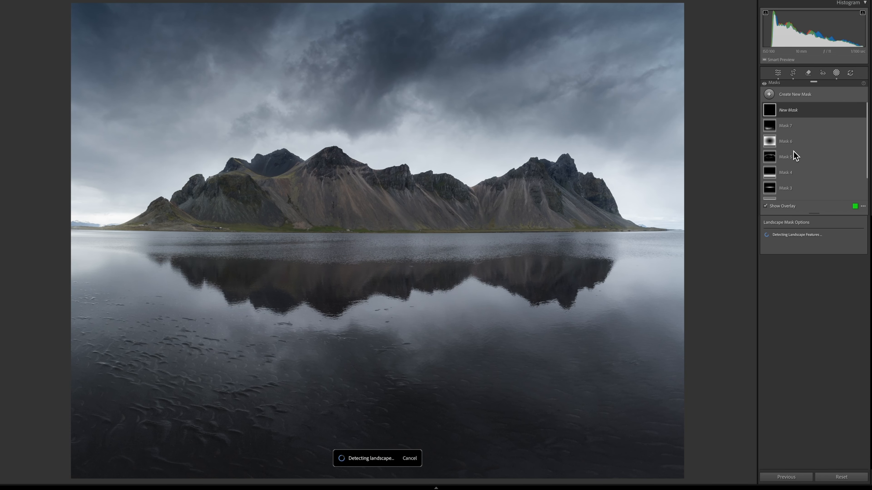
{"action": "left_click", "coordinate": [766, 246]}
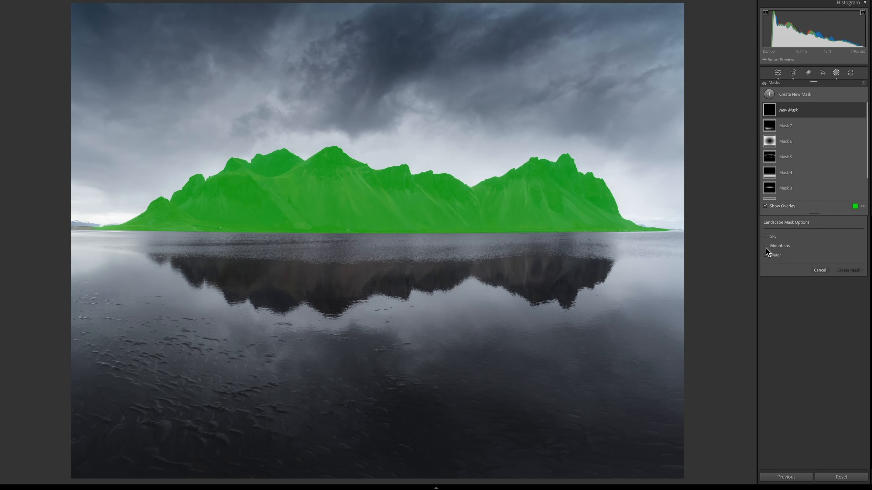
{"action": "left_click", "coordinate": [844, 271]}
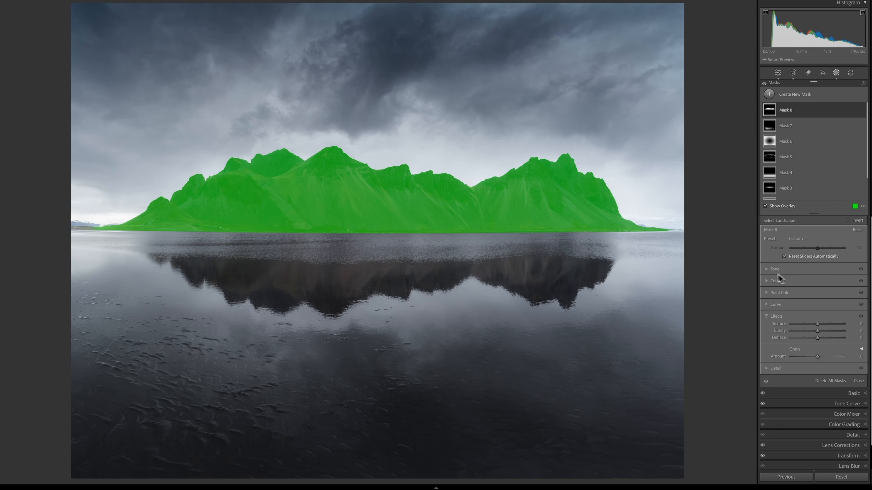
{"action": "key", "text": "o"}
{"action": "left_click_drag", "start_coordinate": [816, 298], "coordinate": [829, 297]}
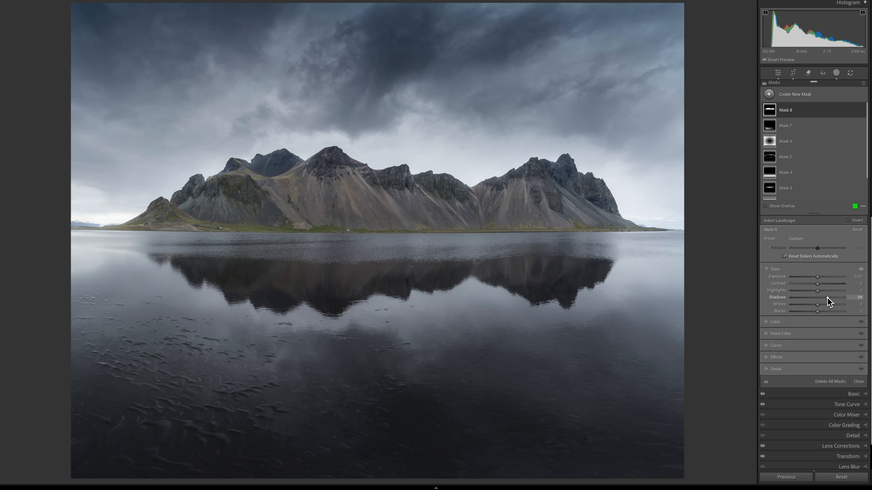
Step: Intersect the mountains mask with an inverted linear gradient dragged down over the peaks, then trim the shadows slightly
{"action": "left_click", "coordinate": [792, 112]}
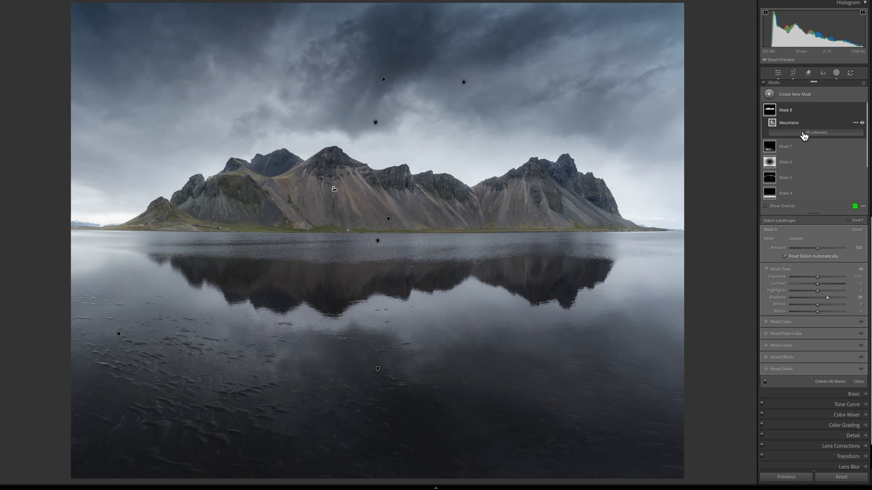
{"action": "left_click", "coordinate": [840, 132]}
{"action": "left_click", "coordinate": [823, 221]}
{"action": "left_click_drag", "start_coordinate": [389, 142], "coordinate": [389, 204]}
{"action": "left_click_drag", "start_coordinate": [827, 300], "coordinate": [824, 301]}
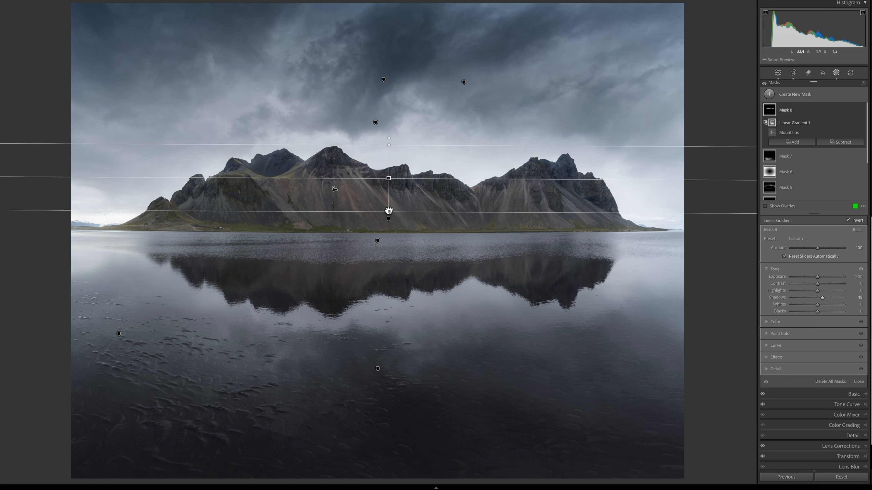
Step: Toggle the mountains mask on and off to compare its effect
{"action": "left_click", "coordinate": [821, 110]}
{"action": "left_click", "coordinate": [862, 110]}
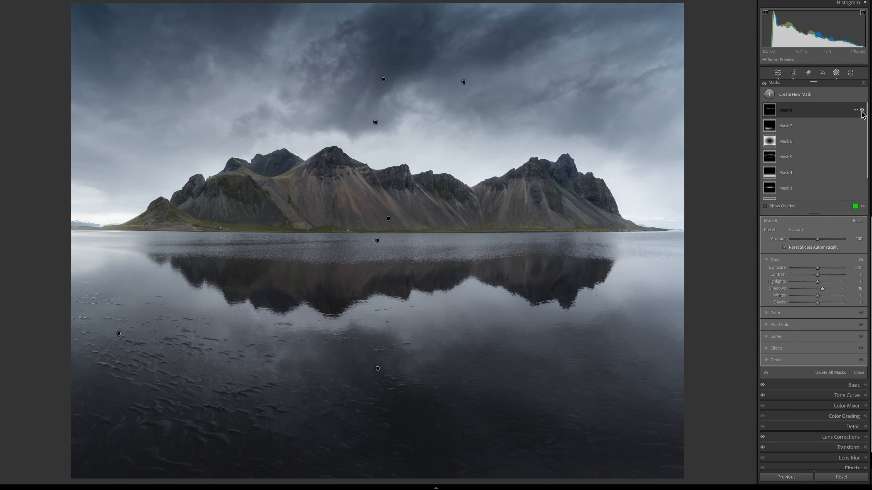
{"action": "left_click", "coordinate": [861, 109]}
{"action": "left_click", "coordinate": [862, 111]}
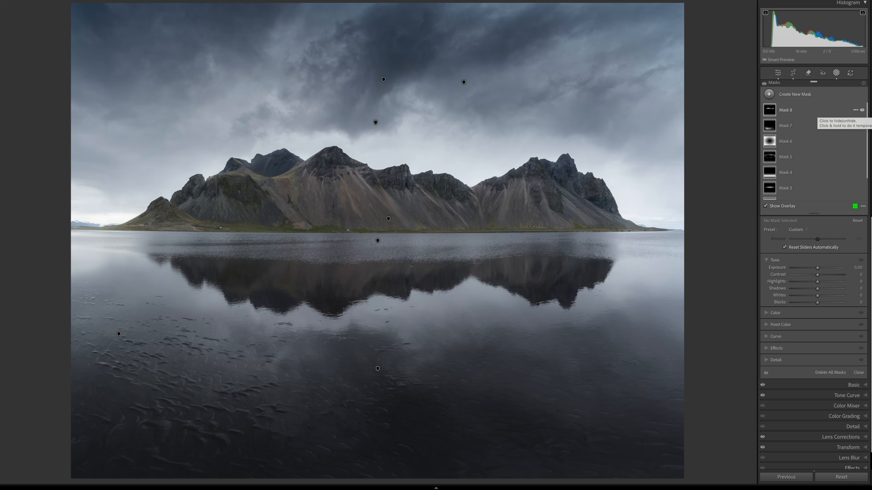
{"action": "left_click", "coordinate": [764, 83]}
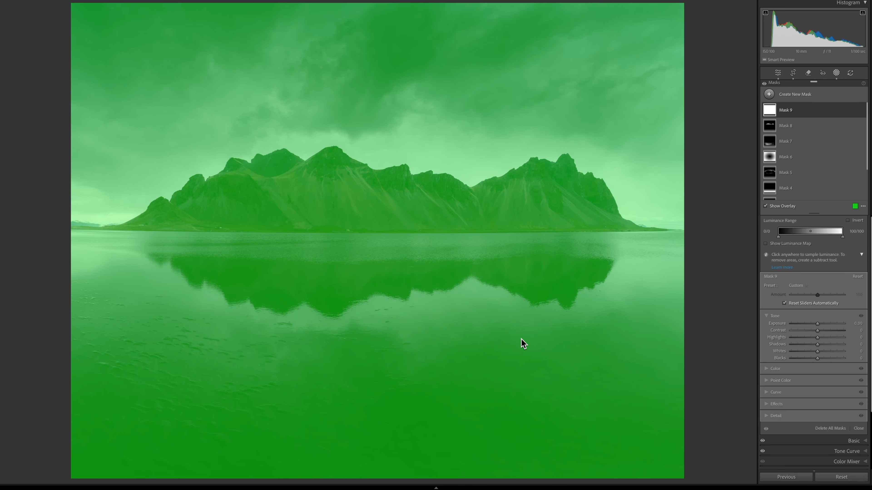
Step: Lower the texture on the full-range luminance mask
{"action": "left_click", "coordinate": [769, 404]}
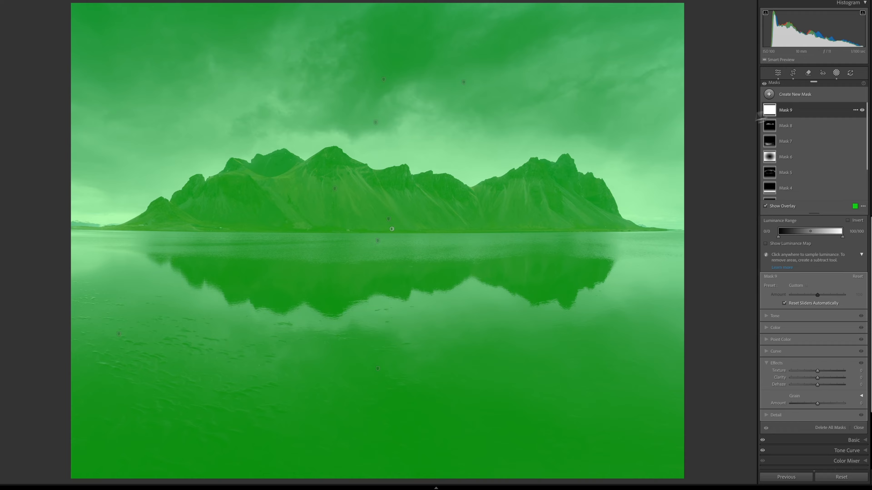
{"action": "left_click", "coordinate": [790, 110]}
{"action": "left_click", "coordinate": [792, 111]}
{"action": "left_click_drag", "start_coordinate": [818, 379], "coordinate": [817, 372]}
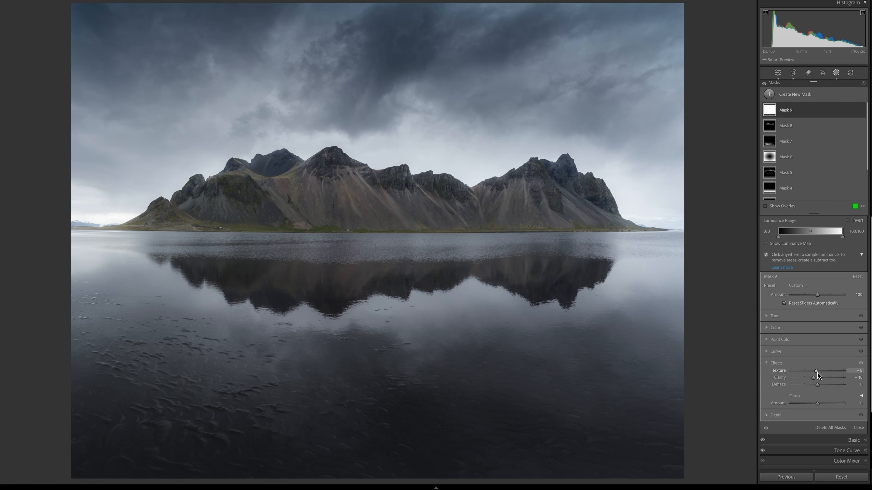
Step: Set the luminance mask's sharpness to 50 and compare it on and off
{"action": "left_click", "coordinate": [767, 417]}
{"action": "left_click_drag", "start_coordinate": [817, 386], "coordinate": [827, 387]}
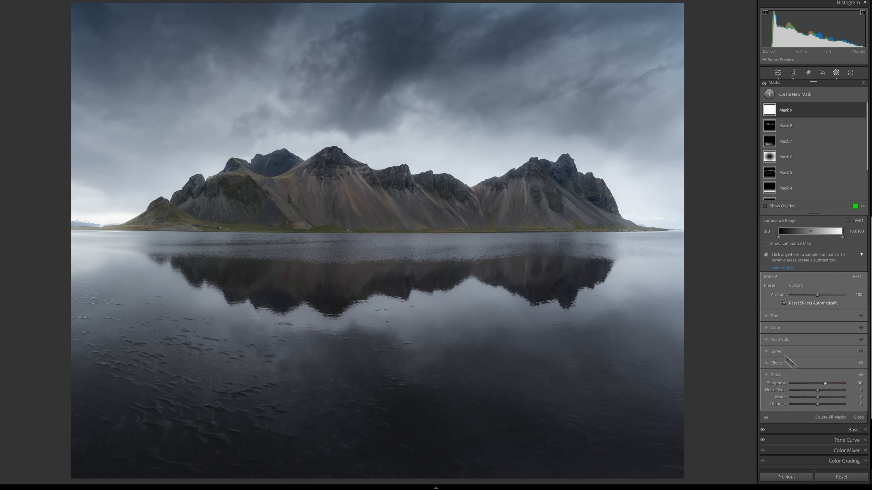
{"action": "left_click", "coordinate": [862, 111]}
{"action": "left_click", "coordinate": [861, 111]}
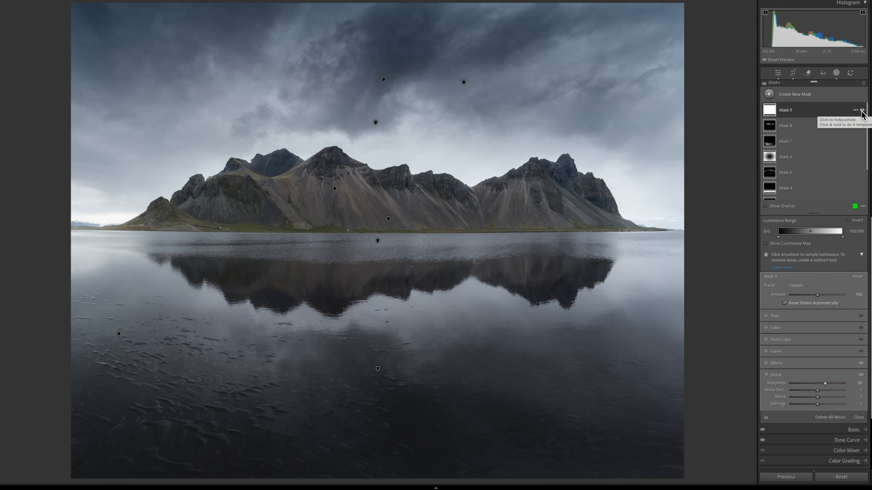
Step: Reset the tone curve channel to a linear curve
{"action": "left_click", "coordinate": [778, 73]}
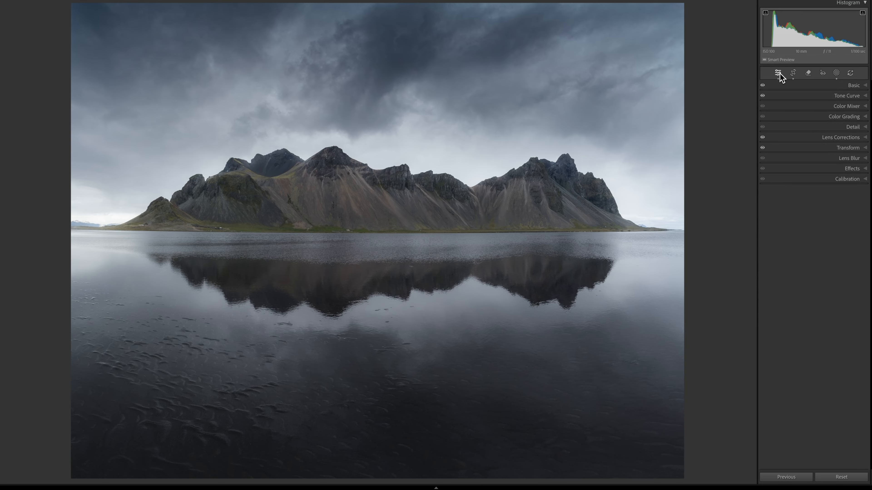
{"action": "left_click", "coordinate": [825, 97]}
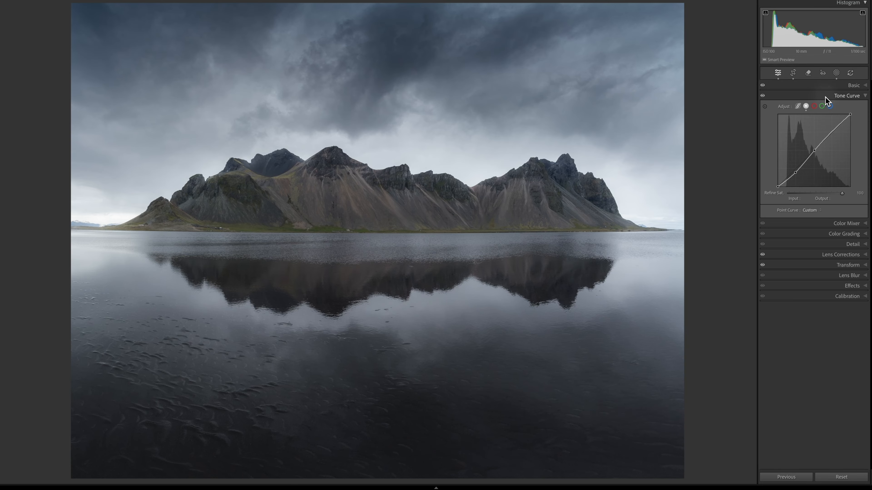
{"action": "right_click", "coordinate": [793, 141]}
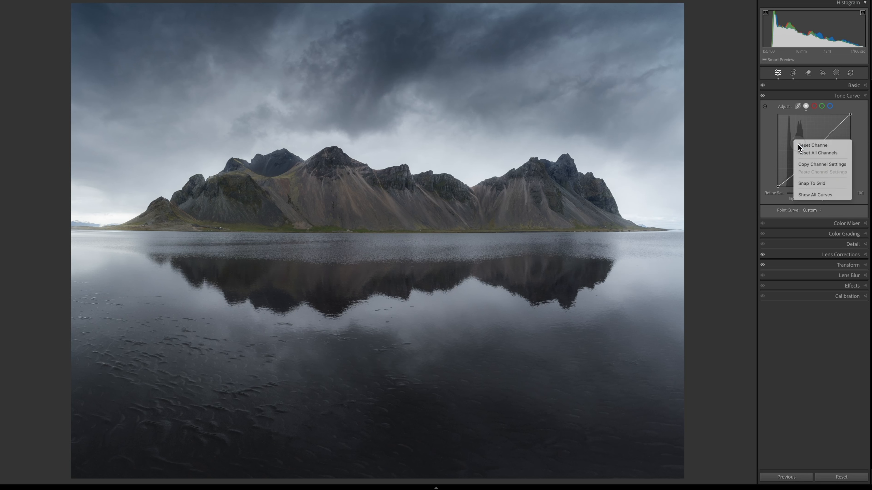
{"action": "left_click", "coordinate": [797, 144]}
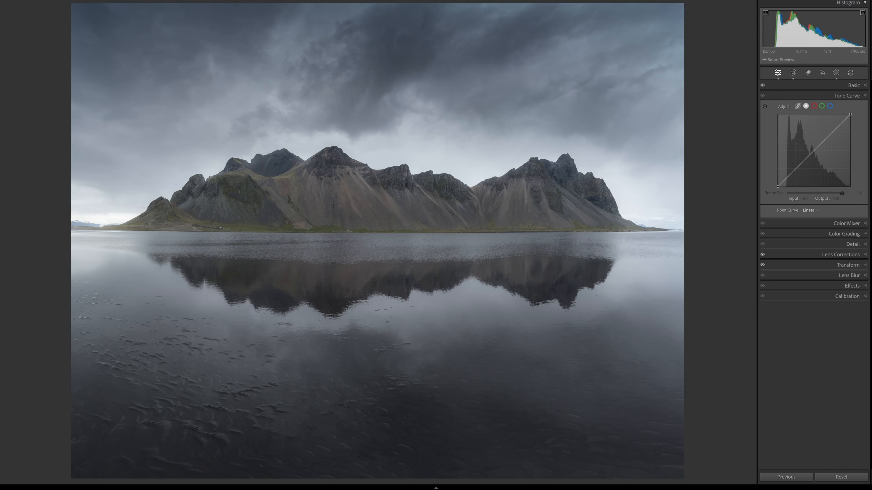
Step: Lower the inverted radial mask's exposure further
{"action": "left_click", "coordinate": [817, 96]}
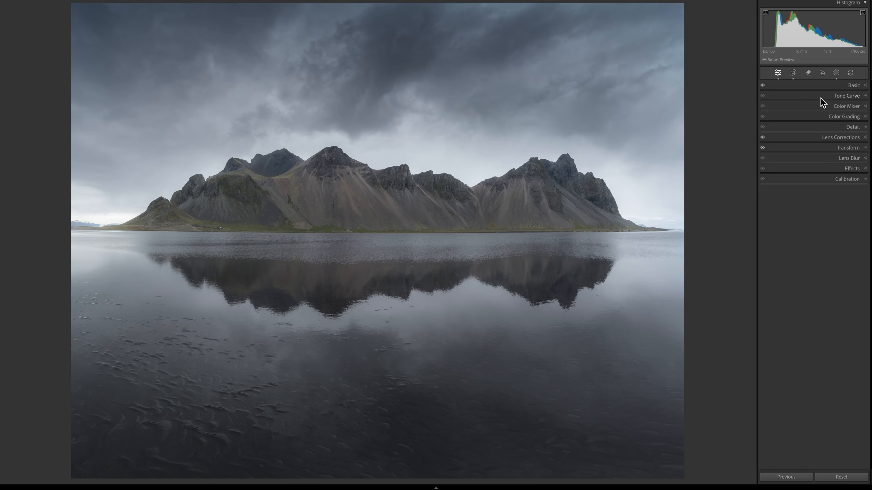
{"action": "left_click", "coordinate": [836, 73]}
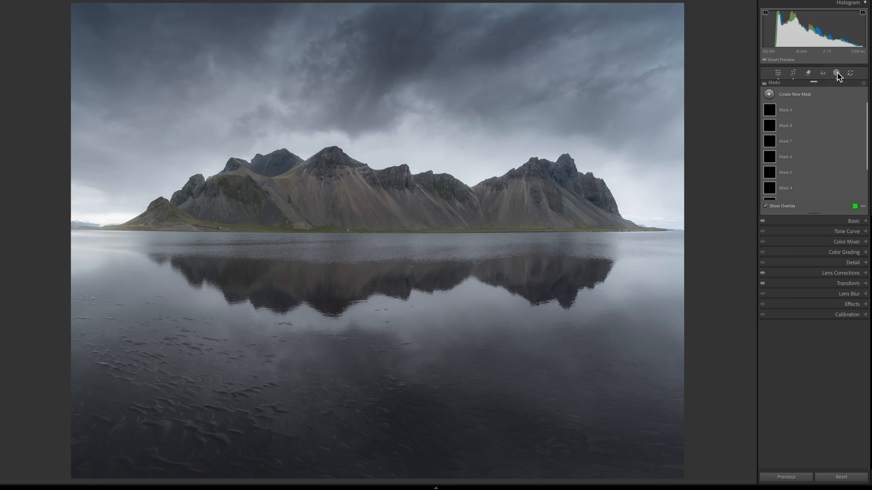
{"action": "left_click", "coordinate": [795, 157]}
{"action": "left_click", "coordinate": [766, 279]}
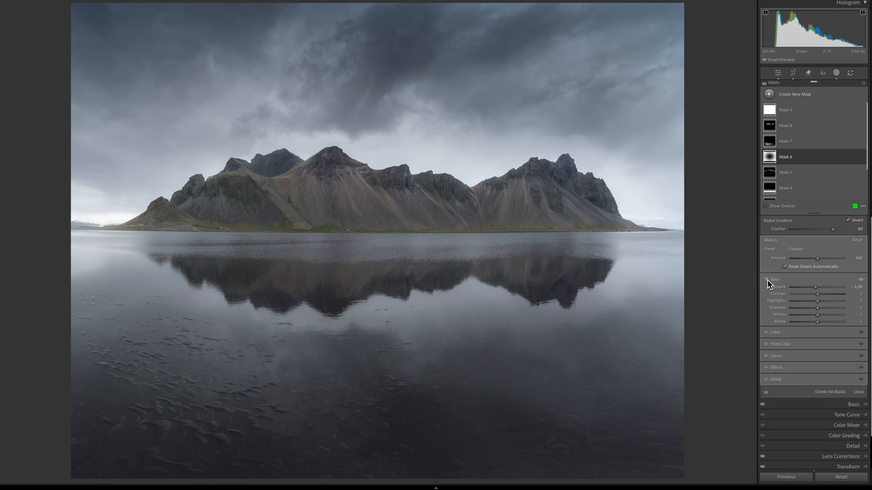
{"action": "left_click_drag", "start_coordinate": [815, 289], "coordinate": [812, 288]}
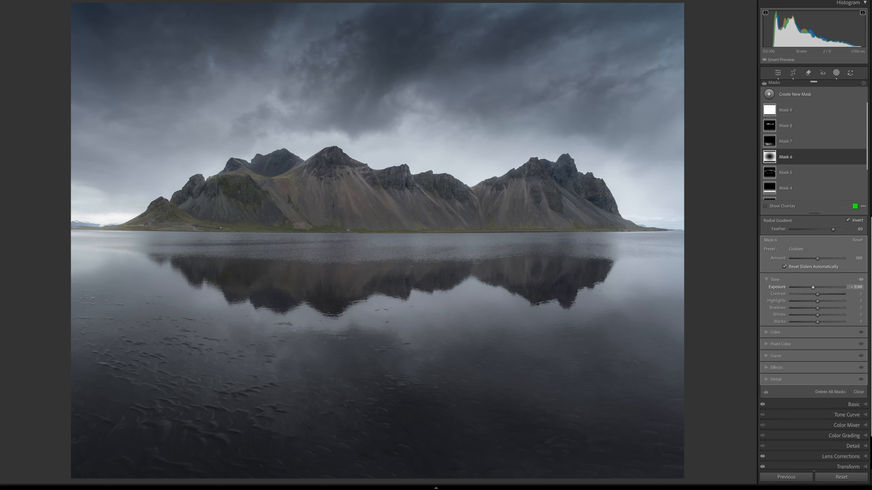
Step: Raise the tone curve's black point output to 5
{"action": "left_click", "coordinate": [776, 73]}
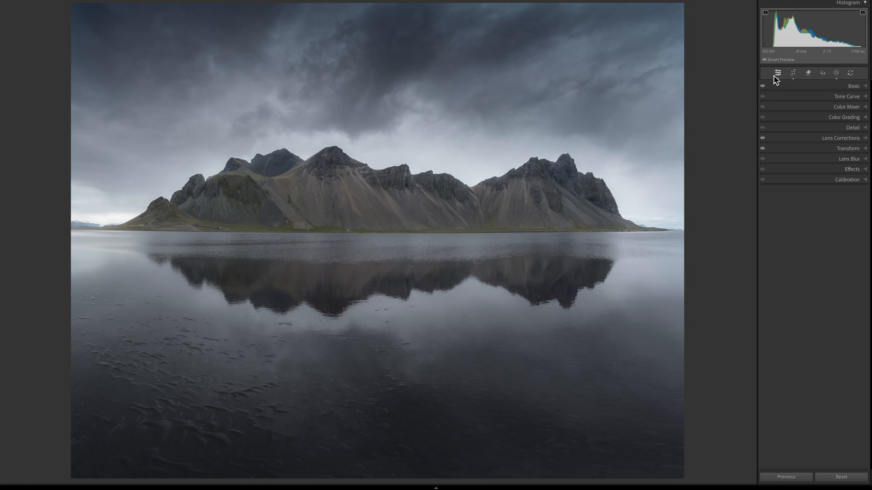
{"action": "left_click", "coordinate": [808, 96]}
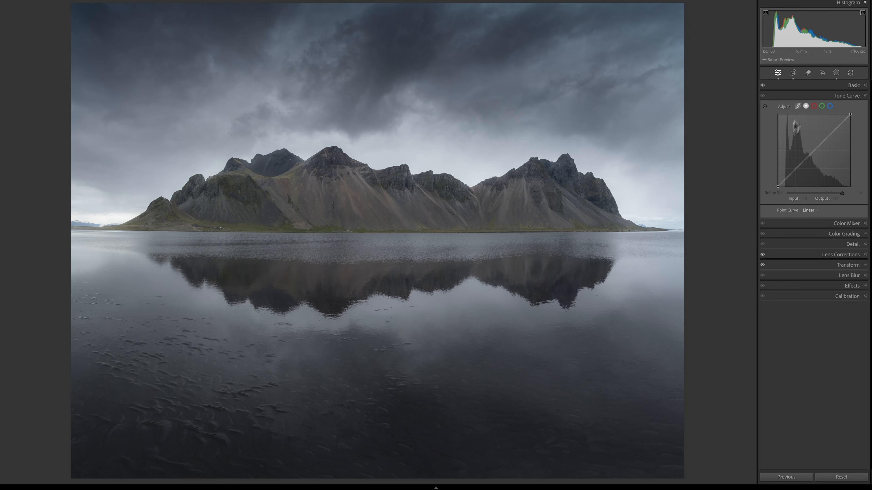
{"action": "left_click_drag", "start_coordinate": [777, 188], "coordinate": [777, 187]}
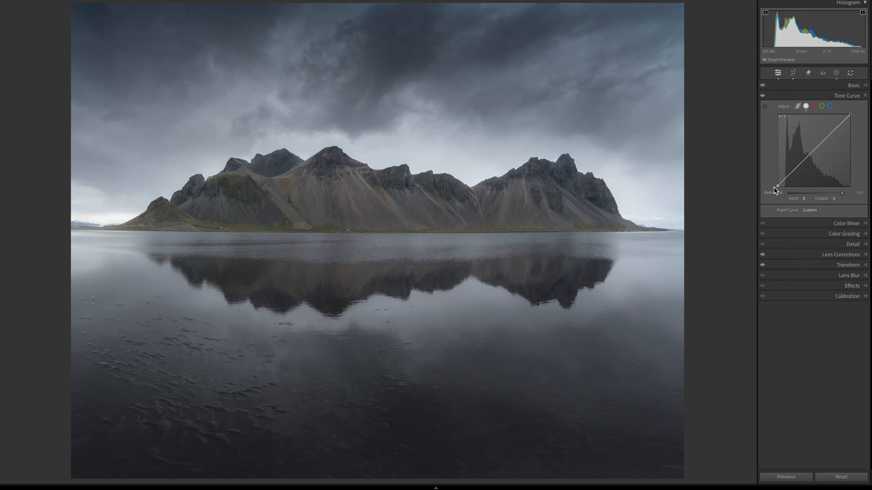
{"action": "left_click", "coordinate": [833, 199]}
{"action": "type", "text": "5"}
{"action": "key", "text": "Return"}
Step: Add midtone and highlight points to the tone curve and compare the curve on and off
{"action": "left_click", "coordinate": [795, 170]}
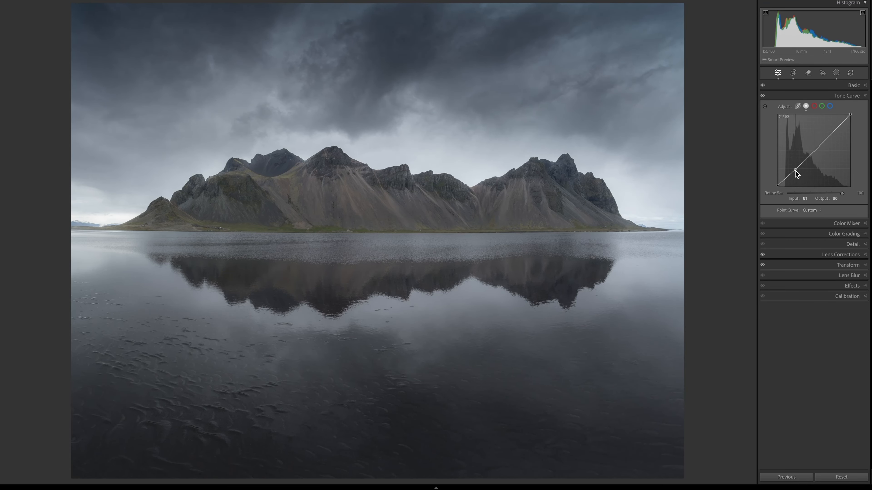
{"action": "left_click_drag", "start_coordinate": [832, 134], "coordinate": [832, 132]}
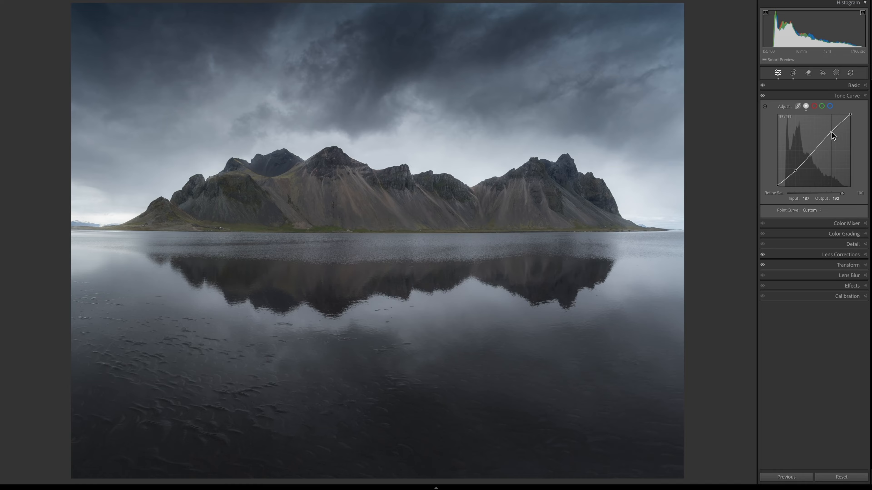
{"action": "left_click", "coordinate": [762, 97]}
{"action": "left_click", "coordinate": [762, 95]}
{"action": "left_click", "coordinate": [803, 97]}
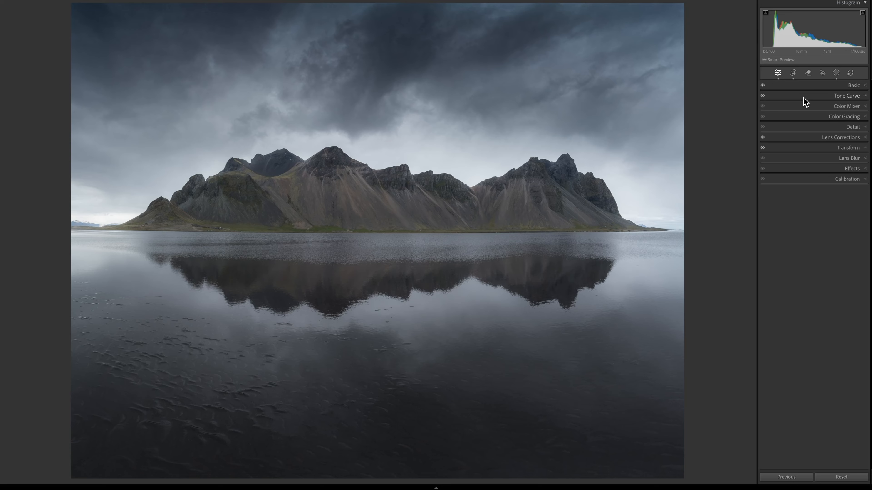